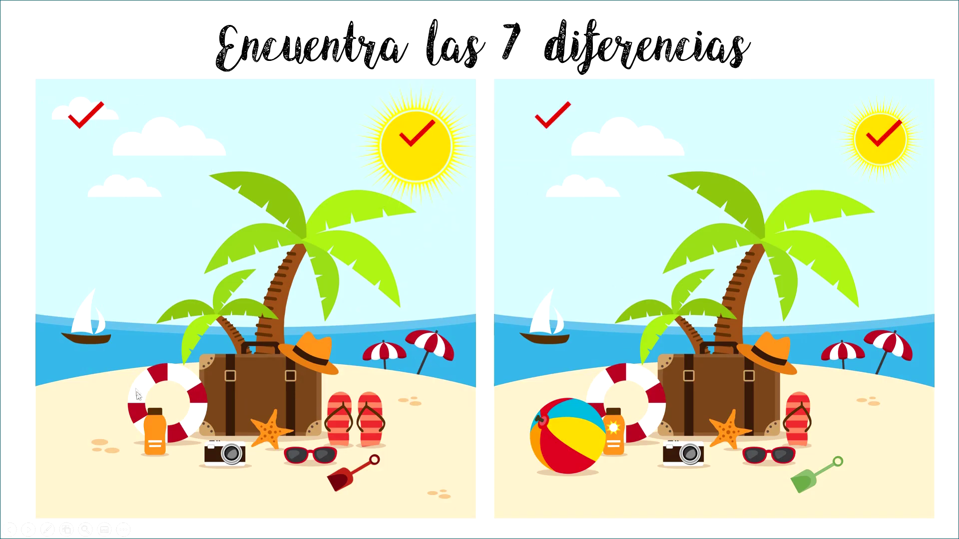
# Reveal the check marks on the sunscreen, beach ball, flip-flops and shovels during the slide show
pyautogui.click(158, 431)
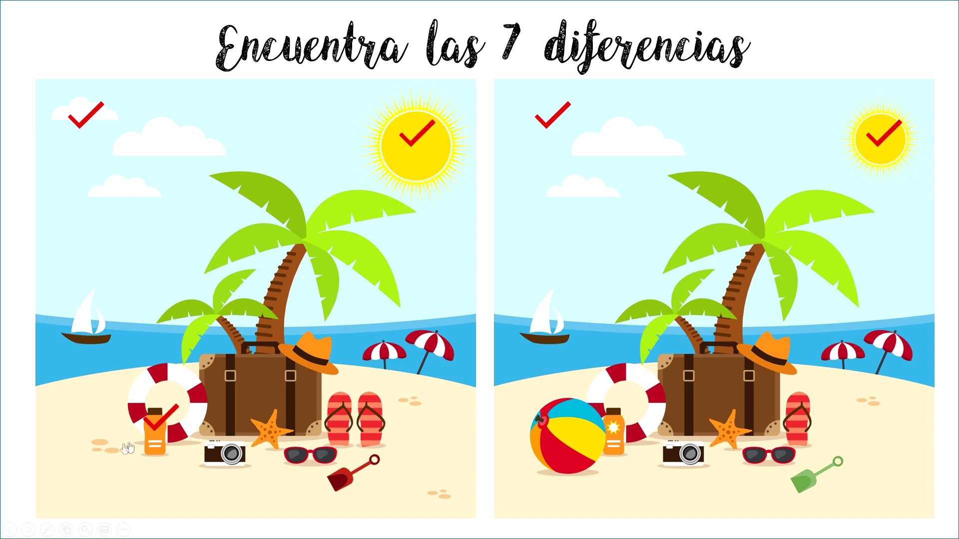
pyautogui.click(568, 435)
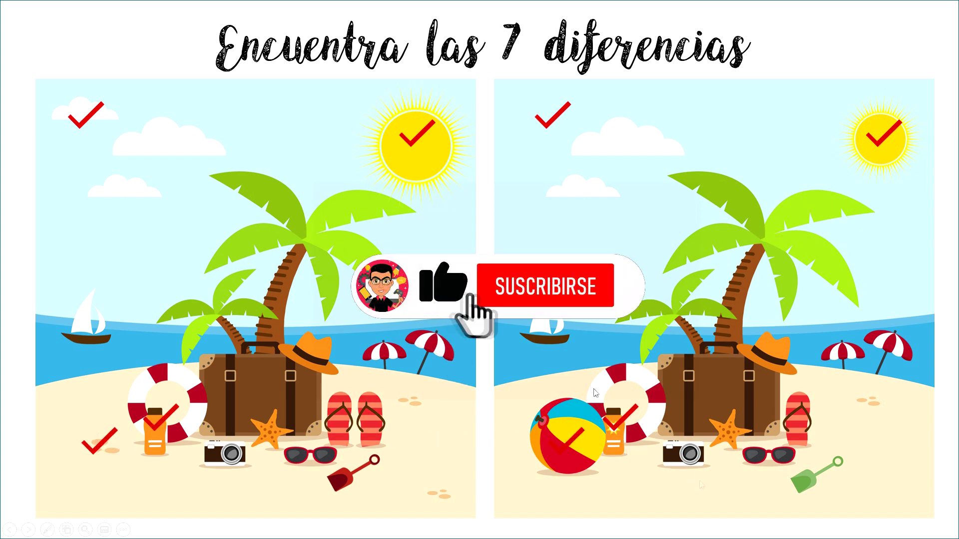
pyautogui.click(824, 429)
pyautogui.click(814, 467)
pyautogui.click(362, 468)
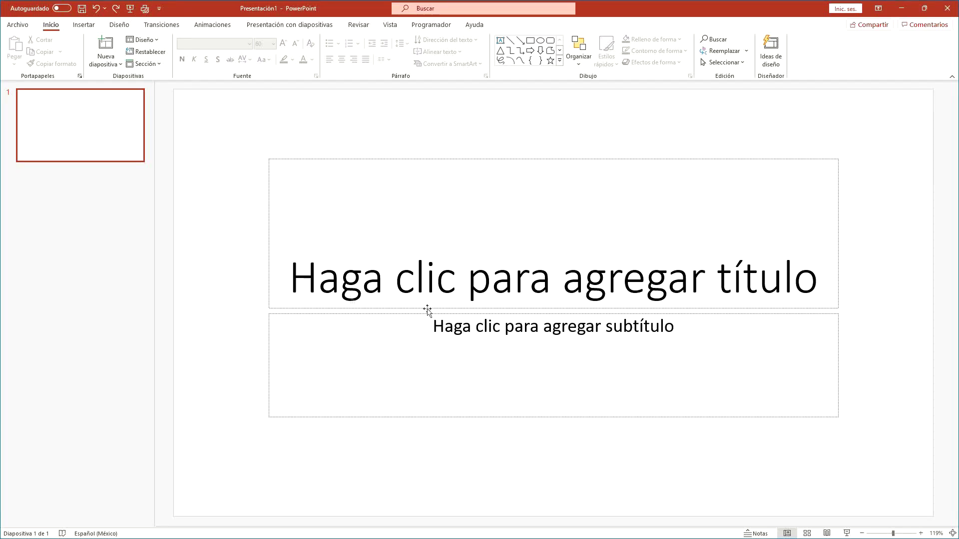
# Delete the subtitle placeholder and enter the title 'Encuentra las 7 diferencias'
pyautogui.click(838, 347)
pyautogui.press('Delete')
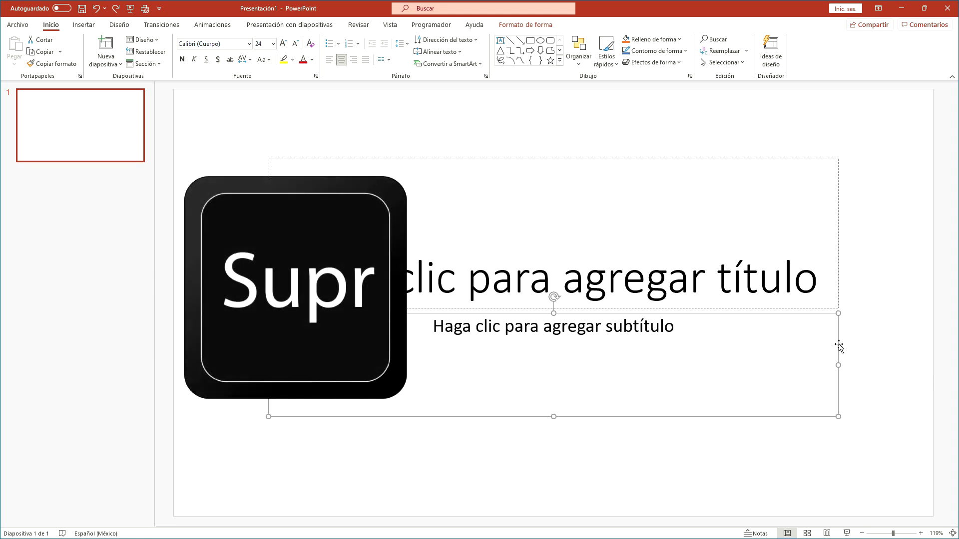
pyautogui.click(731, 283)
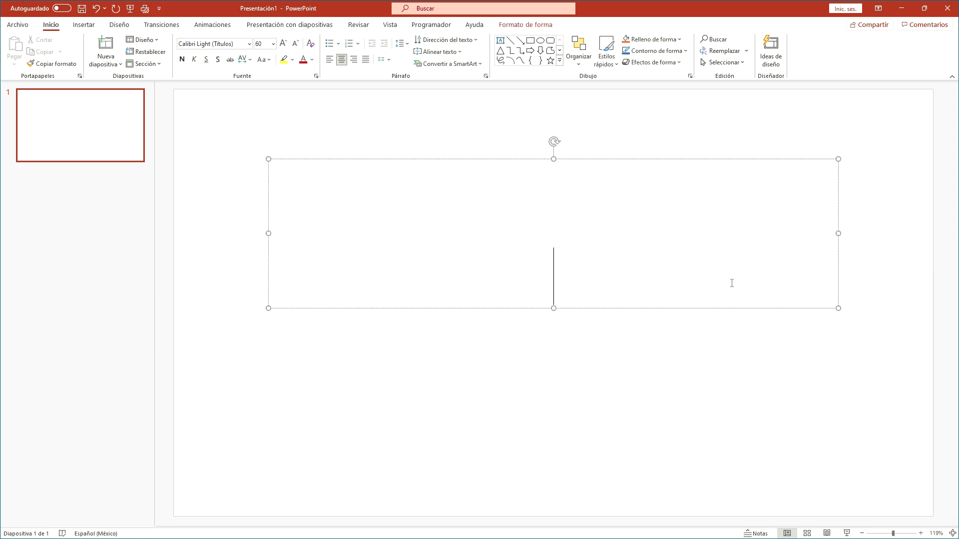
pyautogui.write('Encuentra las 7 diferen')
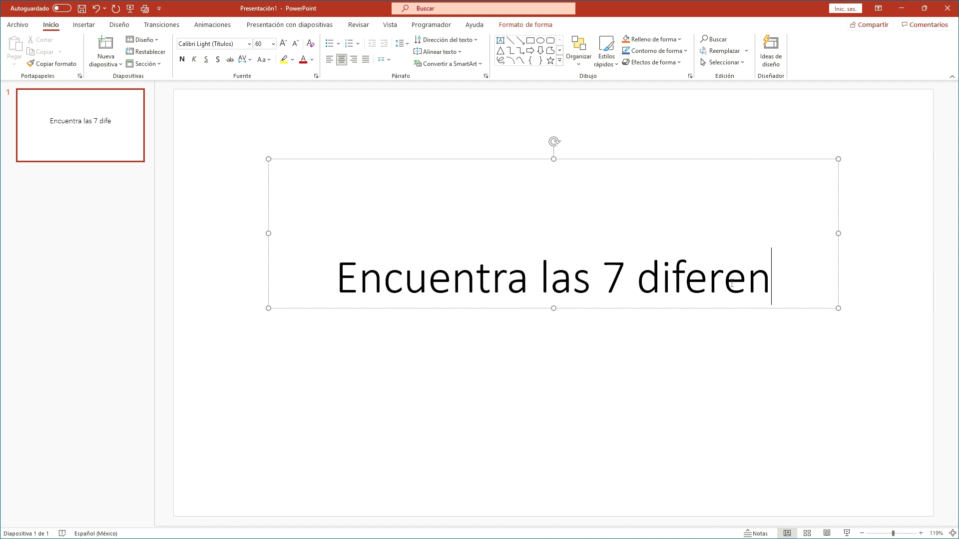
pyautogui.write('cias')
# Set the title in Angeline Vintage and move it near the top of the slide
pyautogui.tripleClick(505, 284)
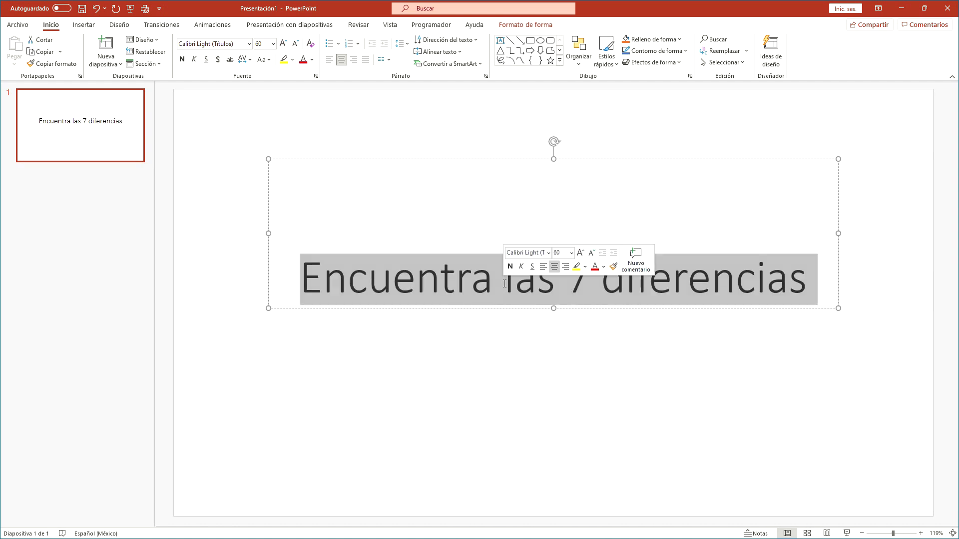
pyautogui.click(249, 44)
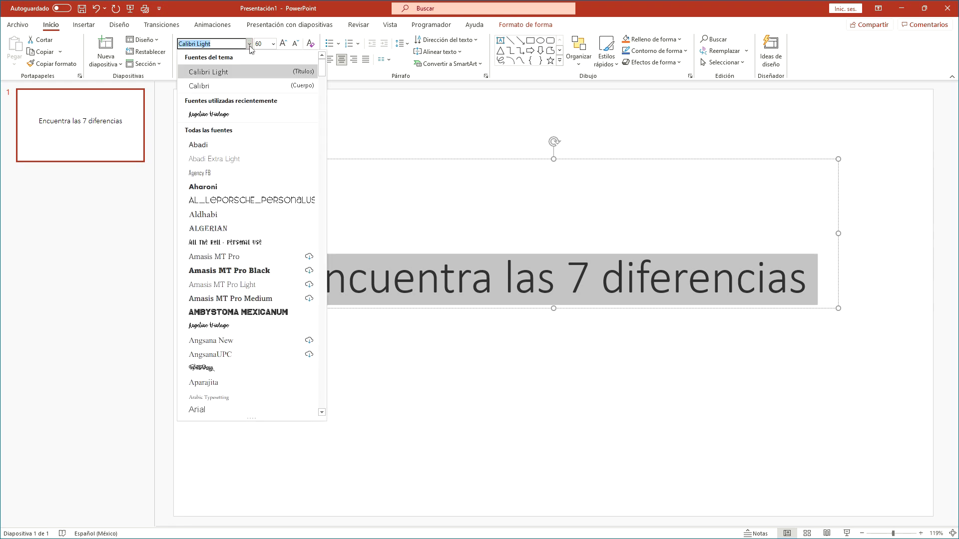
pyautogui.click(209, 115)
pyautogui.moveTo(553, 311); pyautogui.dragTo(600, 114)
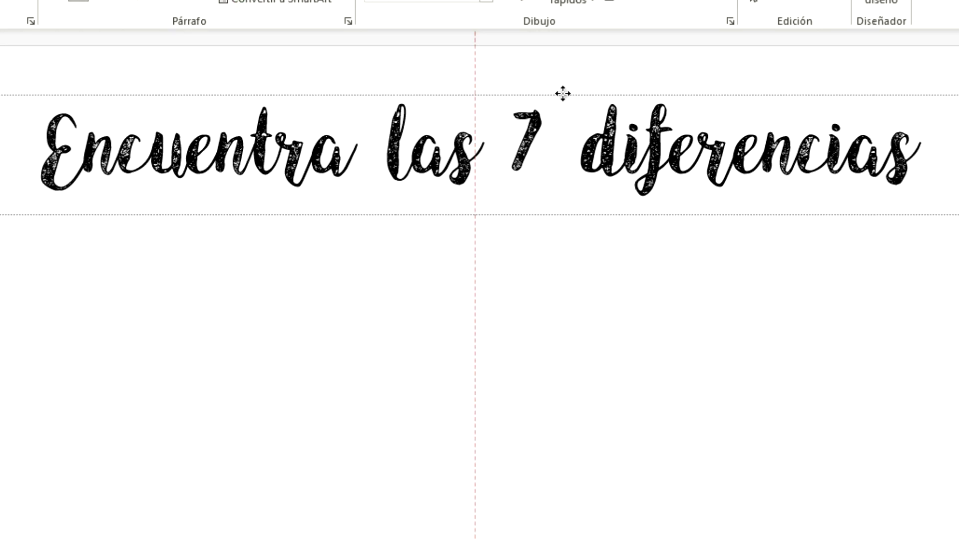
pyautogui.moveTo(563, 93); pyautogui.dragTo(563, 71)
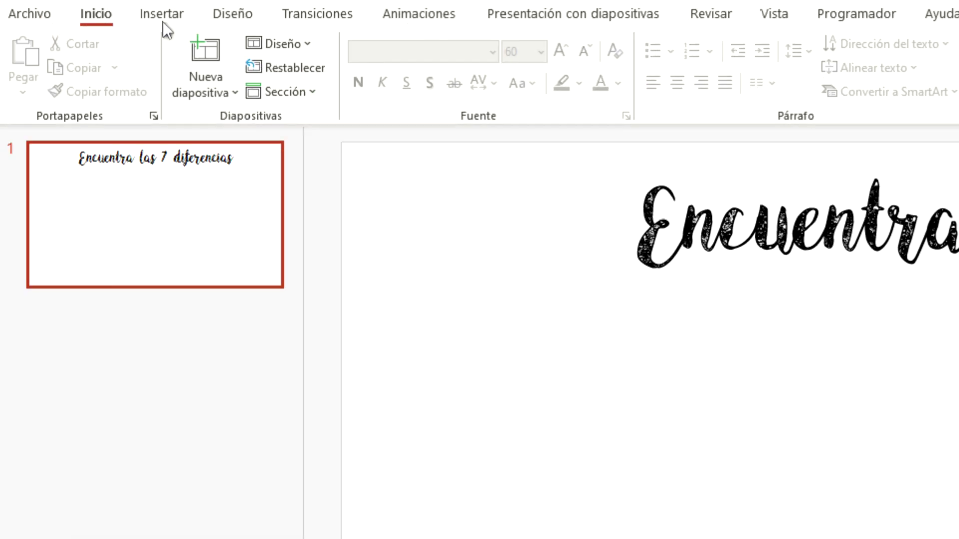
# Insert Playa 01.png from this device onto the slide
pyautogui.click(162, 19)
pyautogui.click(180, 55)
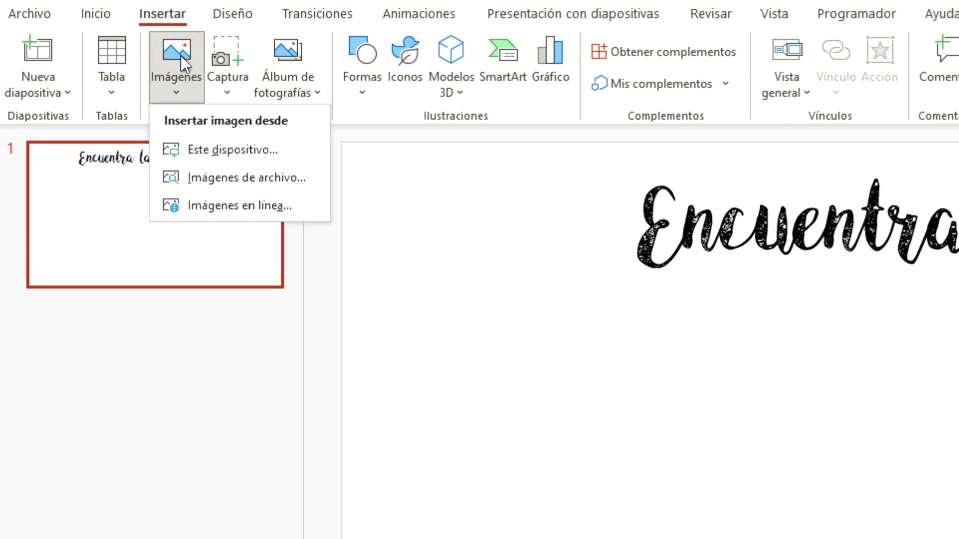
pyautogui.click(242, 155)
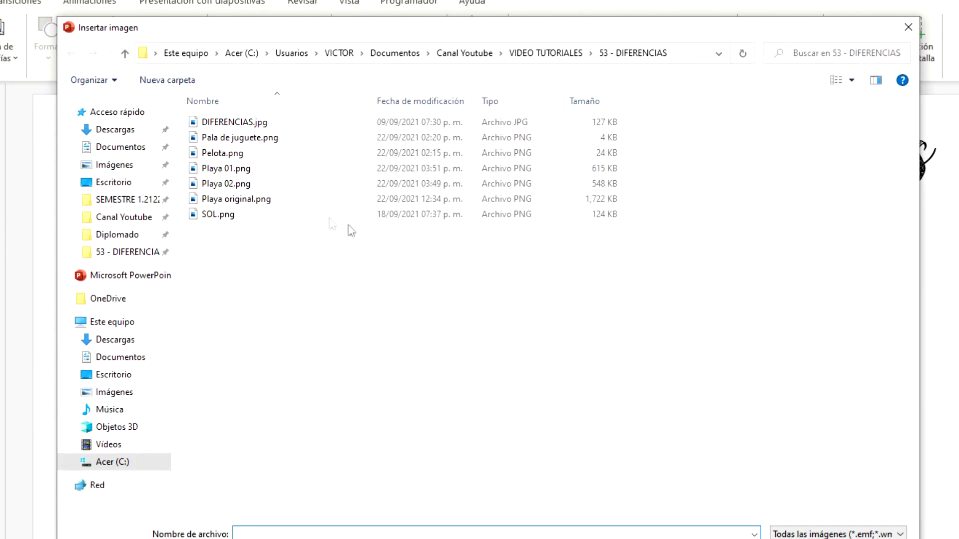
pyautogui.click(227, 168)
pyautogui.click(662, 521)
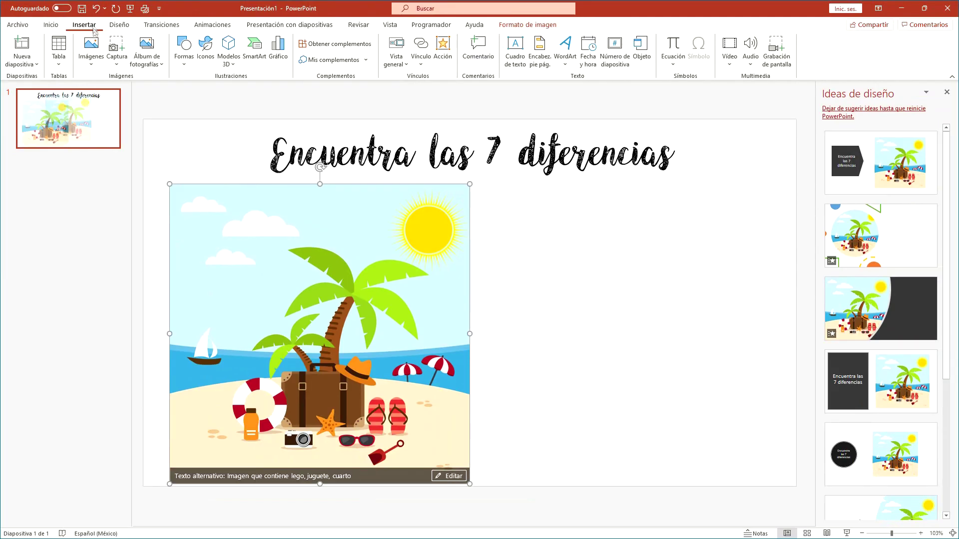
# Insert Playa 02.png beside the first picture, then switch to Chrome
pyautogui.click(91, 50)
pyautogui.click(112, 92)
pyautogui.click(305, 150)
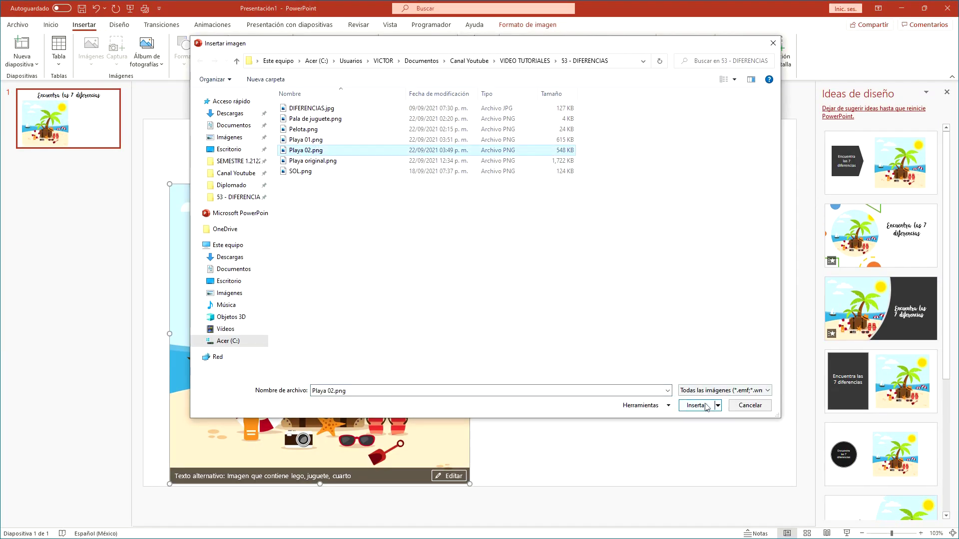
pyautogui.click(706, 406)
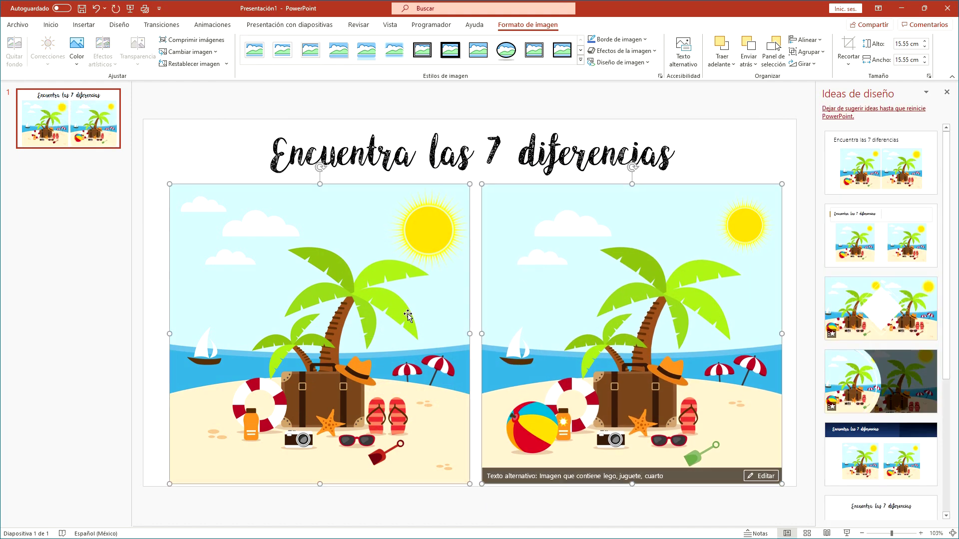
pyautogui.click(699, 152)
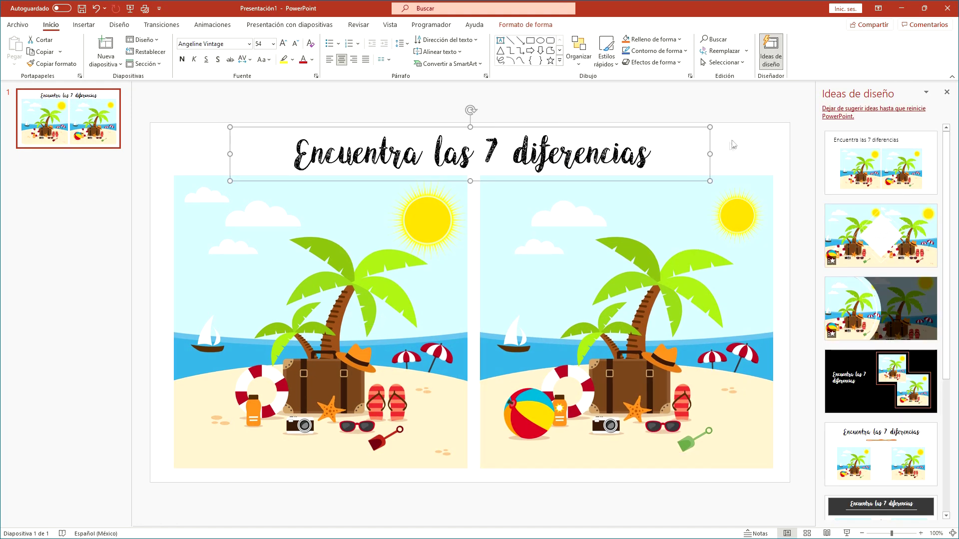
pyautogui.click(733, 145)
pyautogui.hotkey('alt', 'Tab')
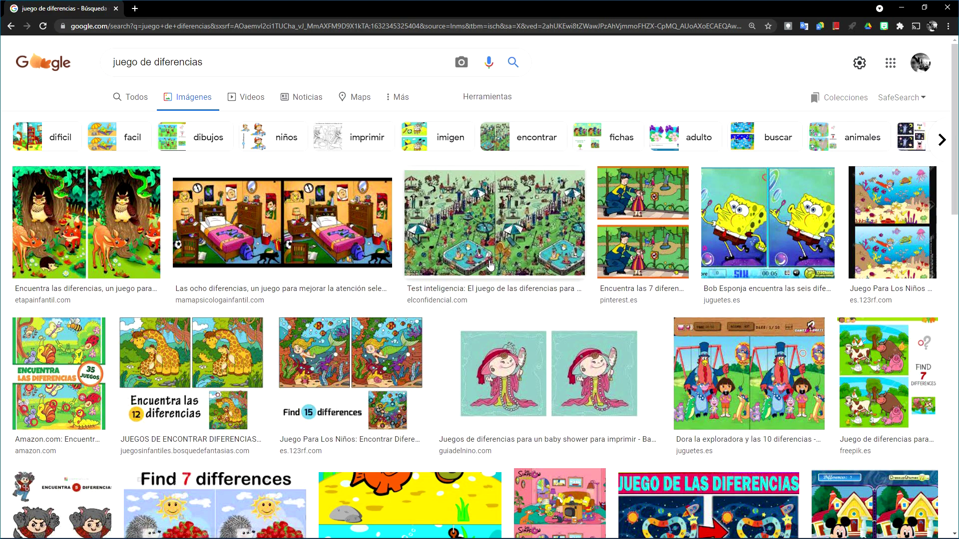
# Preview the El Confidencial, owl, mermaid and Dora spot-the-difference examples in Google Images
pyautogui.click(491, 264)
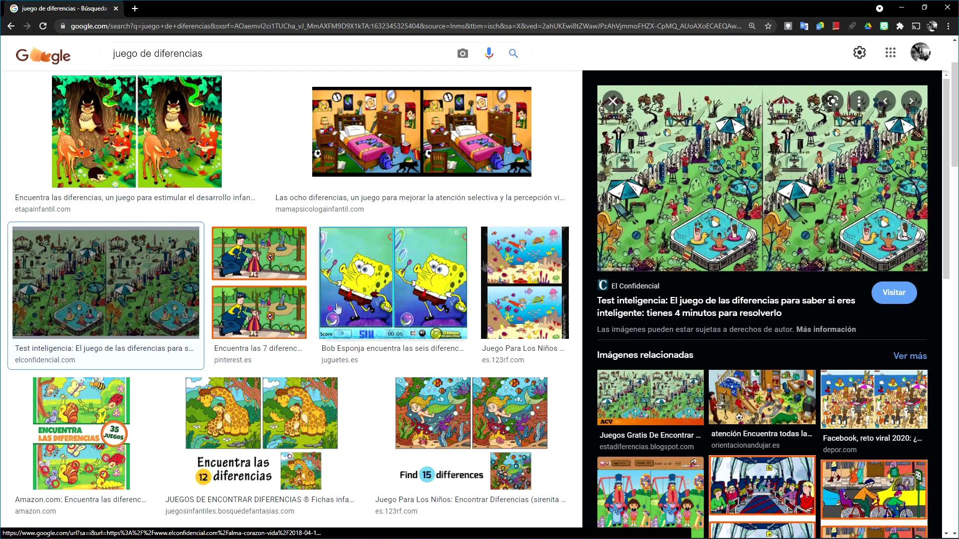
pyautogui.press('Left')
pyautogui.press('Left')
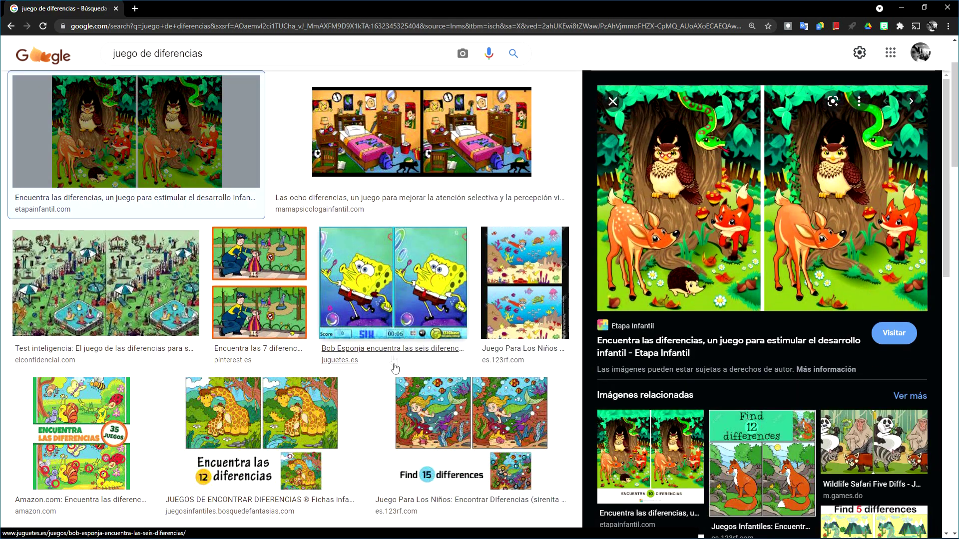
pyautogui.click(449, 425)
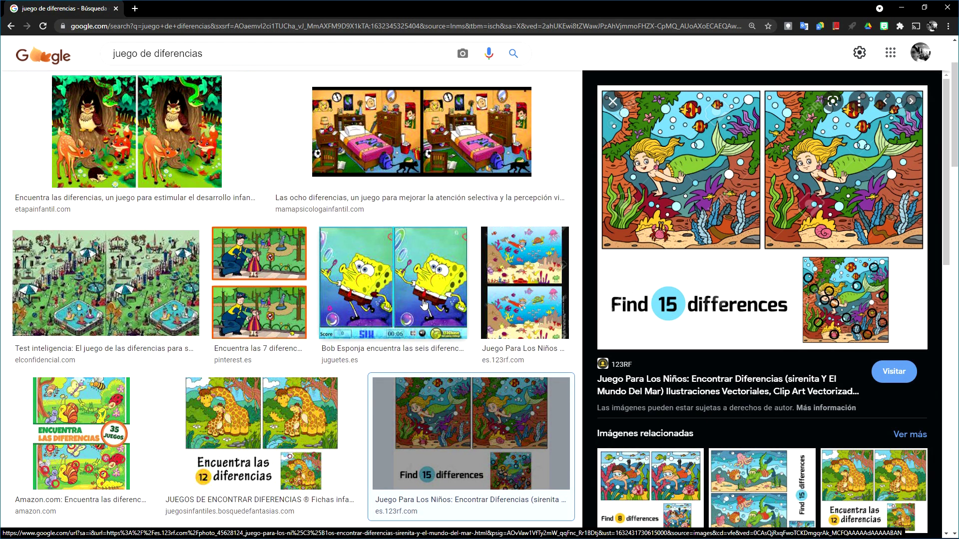
pyautogui.scroll(-3, 423, 303)
pyautogui.scroll(-3, 423, 303)
pyautogui.click(368, 281)
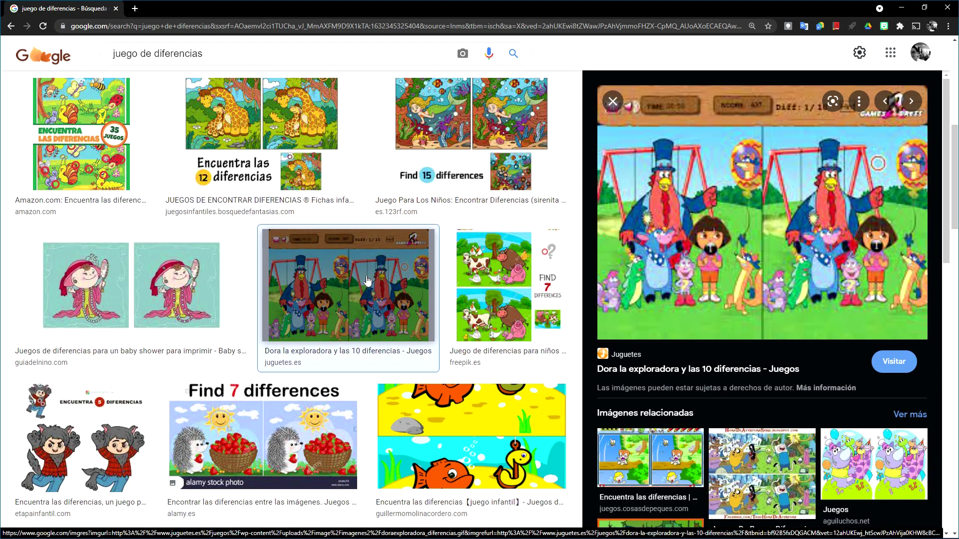
pyautogui.scroll(8, 350, 225)
pyautogui.scroll(1, 326, 178)
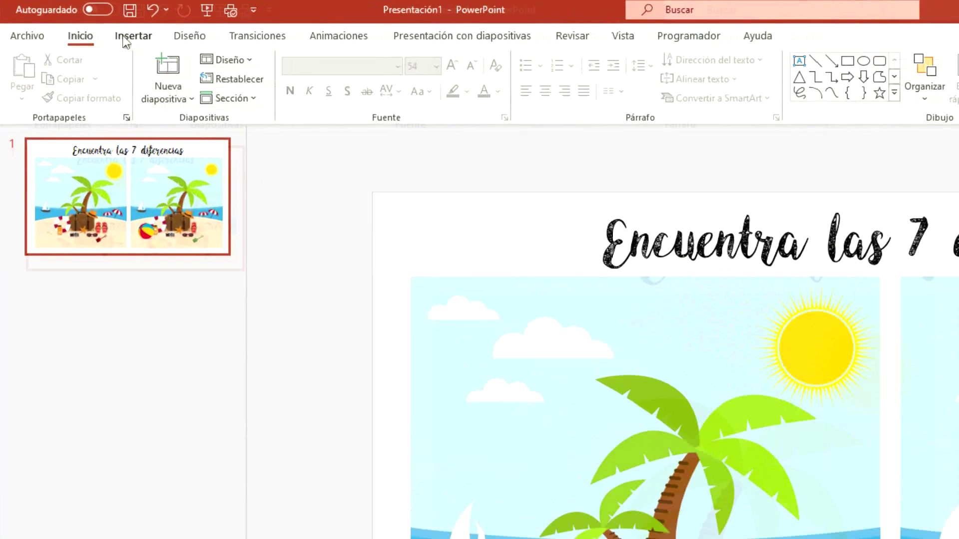
# Draw a blue rectangle over the sun in the left beach picture
pyautogui.click(80, 25)
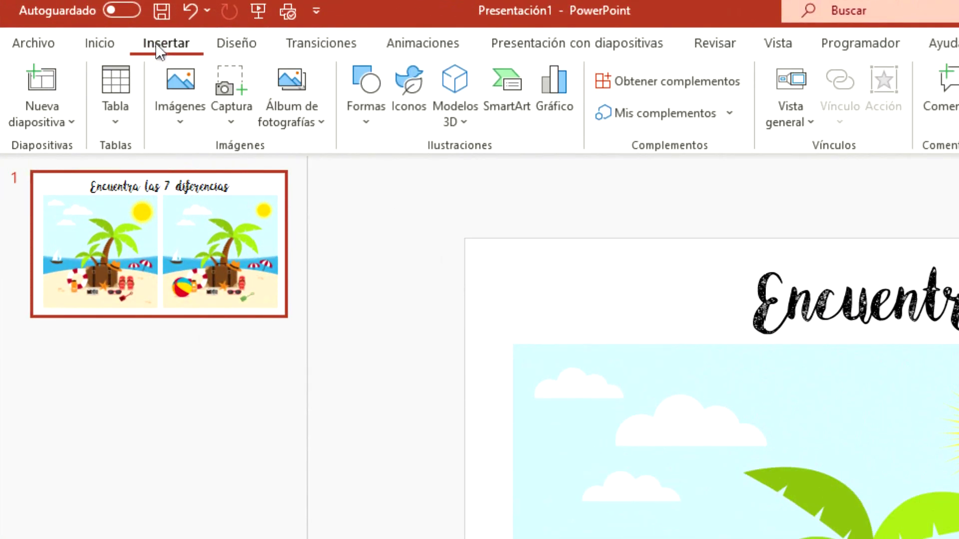
pyautogui.click(362, 130)
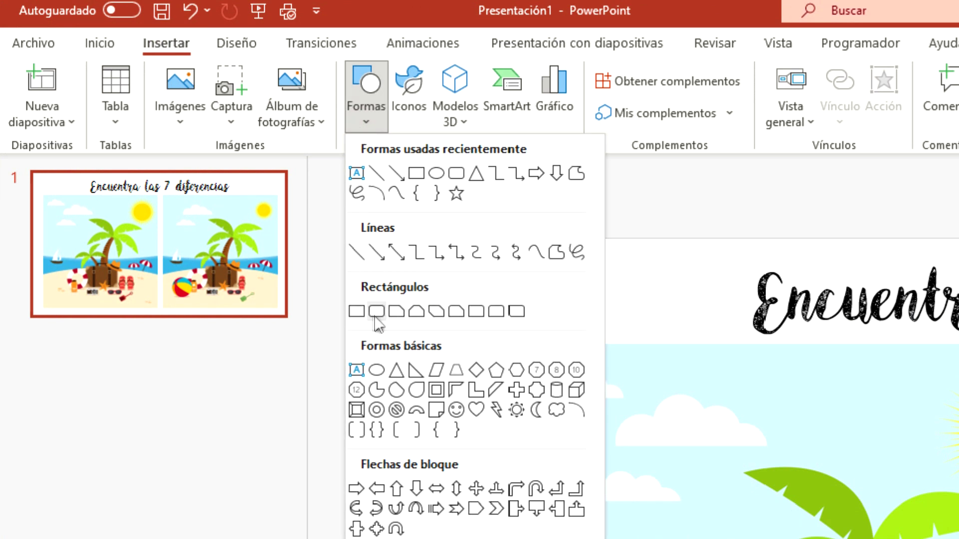
pyautogui.click(358, 312)
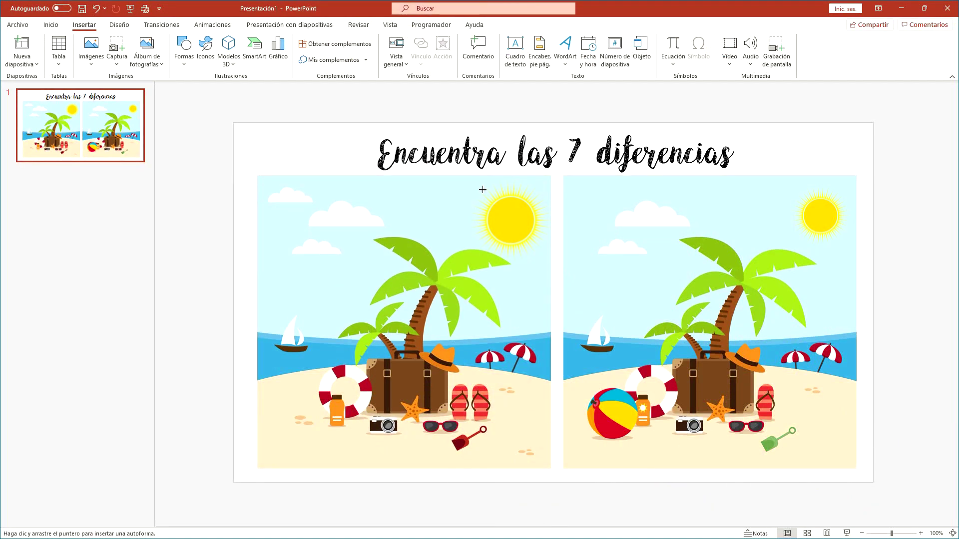
pyautogui.moveTo(480, 189)
pyautogui.mouseDown()
pyautogui.moveTo(530, 232)
pyautogui.moveTo(520, 223)
pyautogui.mouseUp()
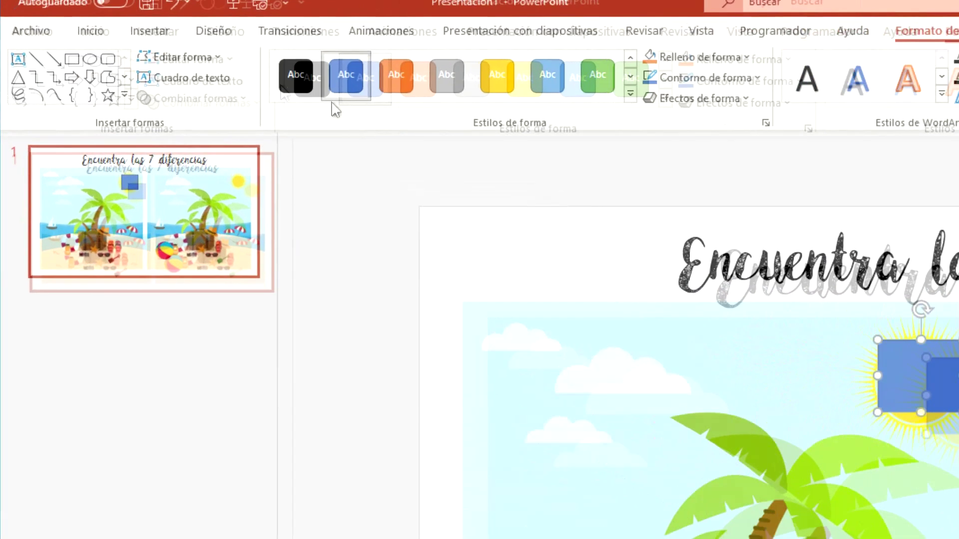
pyautogui.click(86, 25)
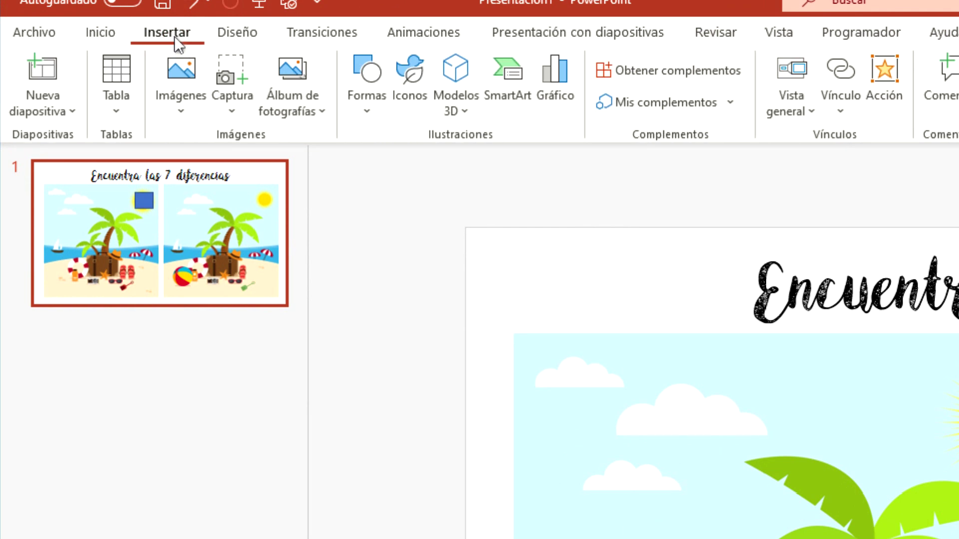
# Draw an L-shape, thin its arms and rotate it into a check mark
pyautogui.click(362, 109)
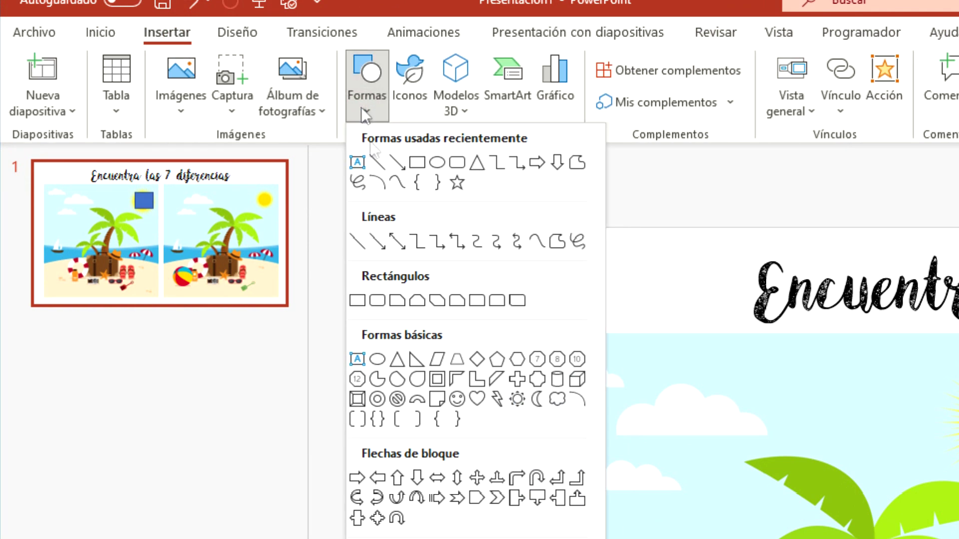
pyautogui.click(473, 381)
pyautogui.moveTo(840, 398); pyautogui.dragTo(345, 286)
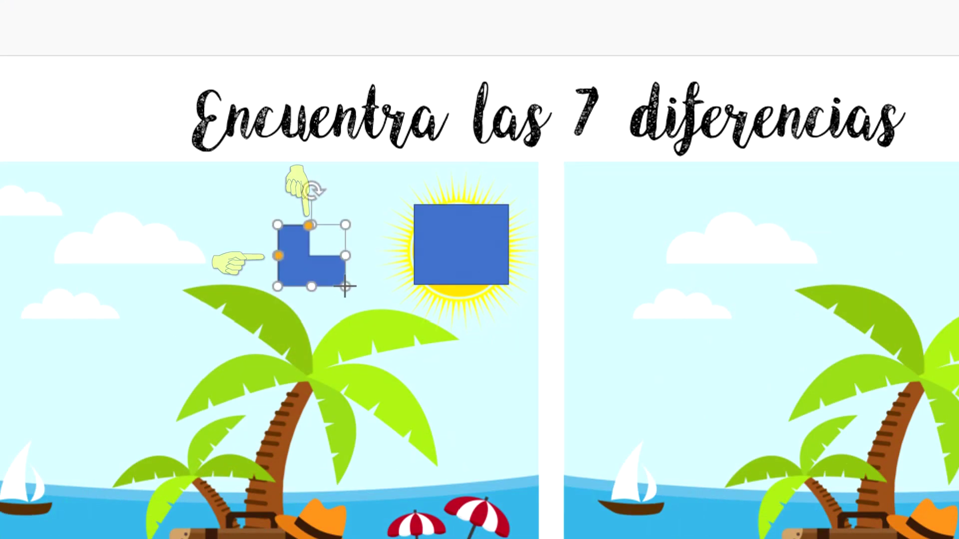
pyautogui.moveTo(310, 227)
pyautogui.mouseDown()
pyautogui.moveTo(292, 228)
pyautogui.moveTo(278, 270)
pyautogui.mouseUp()
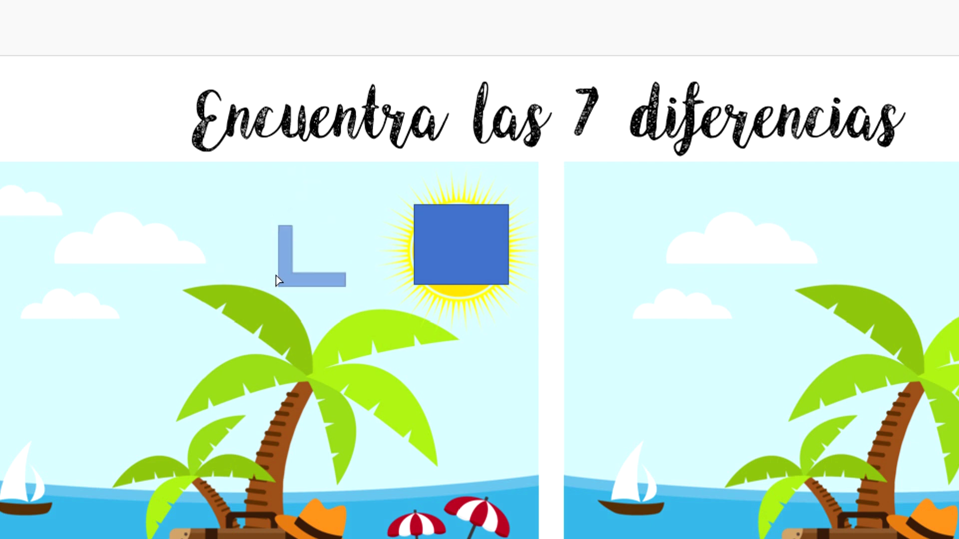
pyautogui.moveTo(349, 258); pyautogui.dragTo(346, 256)
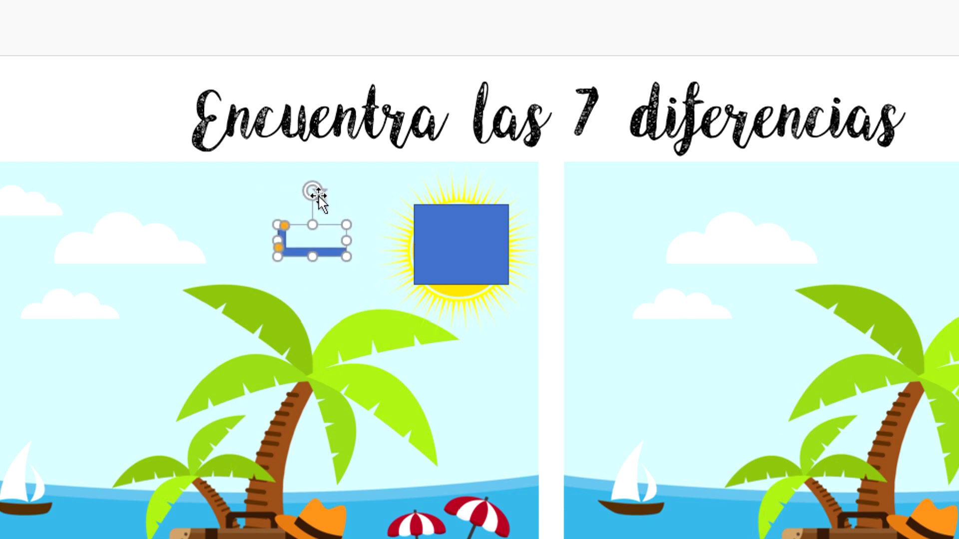
pyautogui.moveTo(318, 194)
pyautogui.mouseDown()
pyautogui.moveTo(274, 204)
pyautogui.moveTo(315, 235)
pyautogui.moveTo(465, 235)
pyautogui.moveTo(469, 224)
pyautogui.mouseUp()
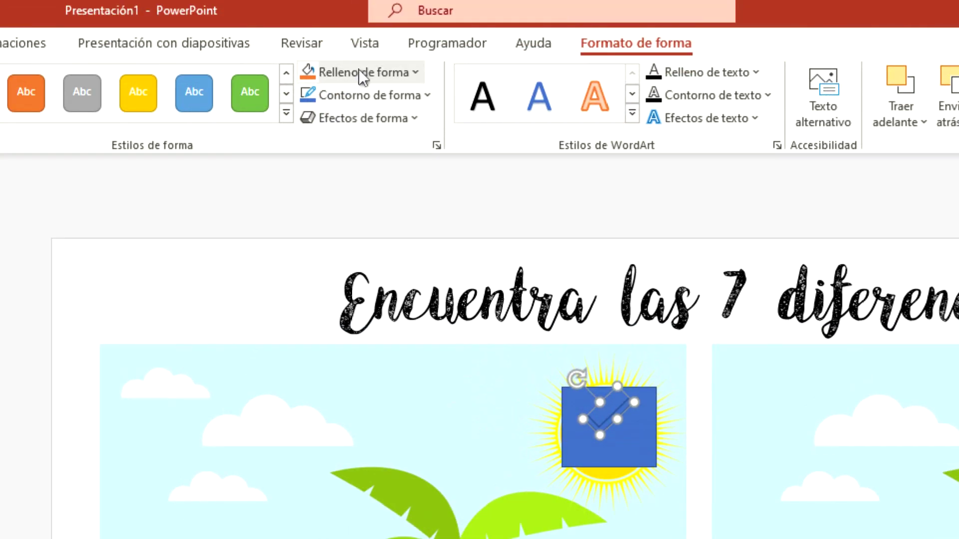
# Fill the check mark red and remove its outline
pyautogui.click(360, 71)
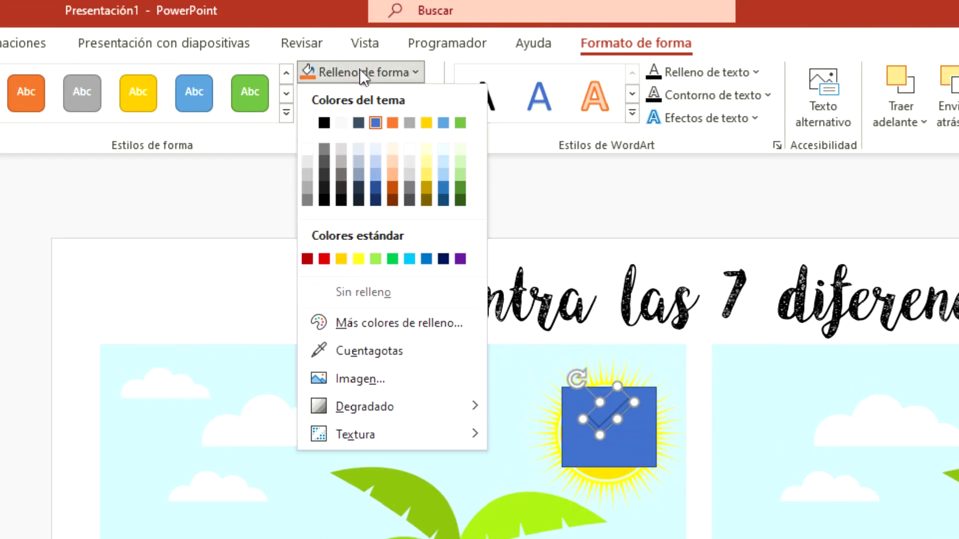
pyautogui.click(324, 258)
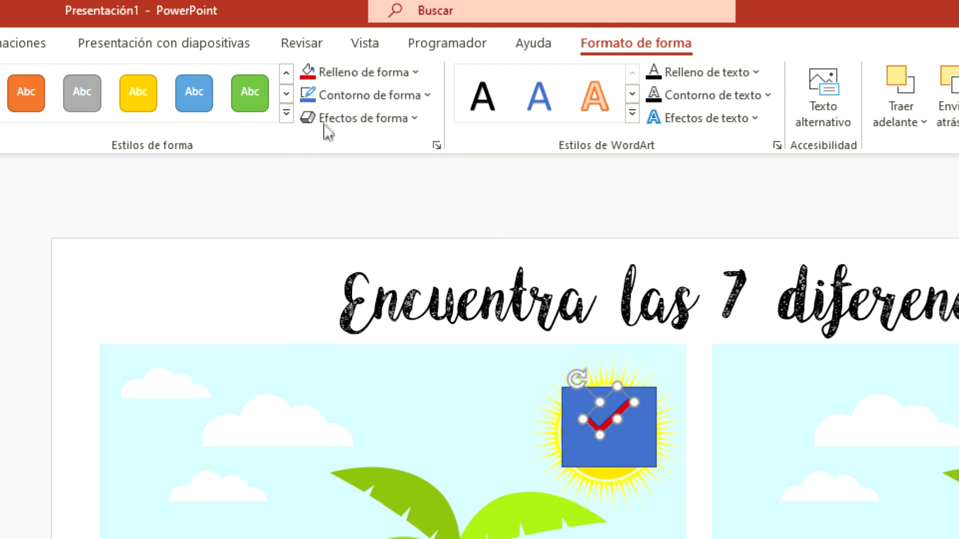
pyautogui.click(347, 95)
pyautogui.click(366, 313)
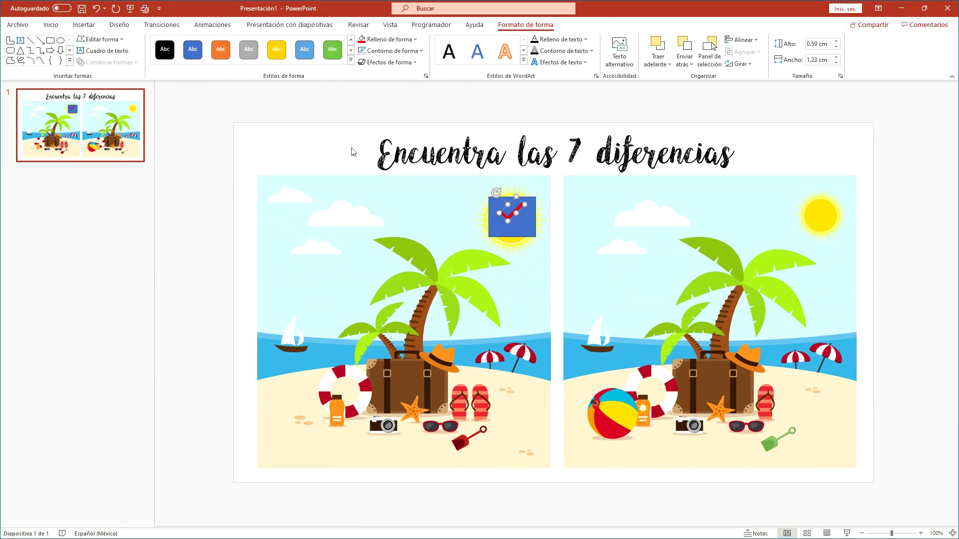
pyautogui.click(352, 151)
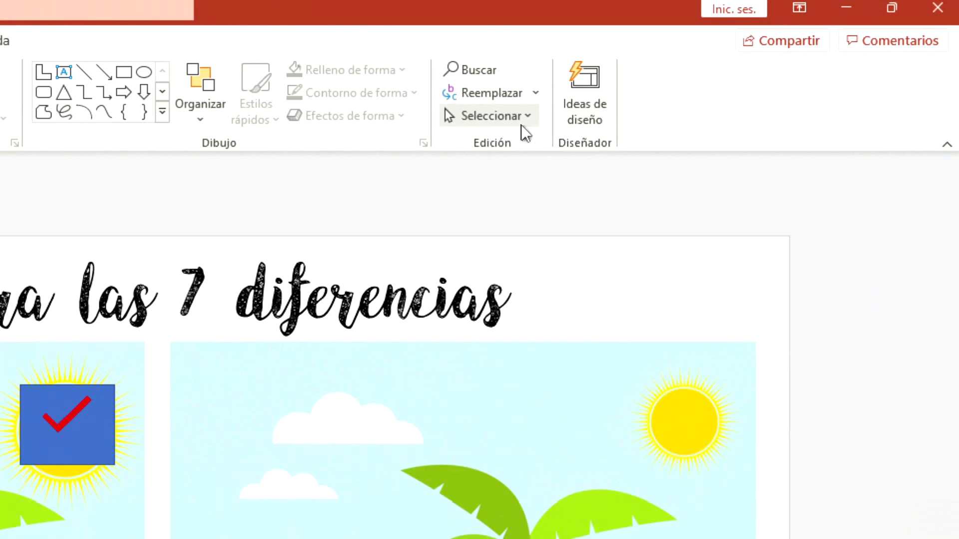
# Rename the check mark 'Forma en L 22' to Palomita in the Selection Pane
pyautogui.click(740, 66)
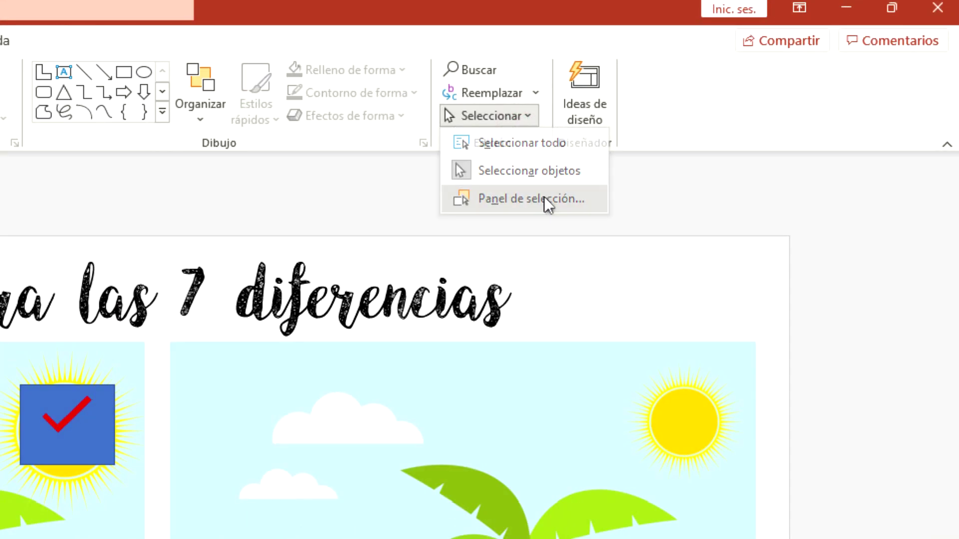
pyautogui.click(544, 199)
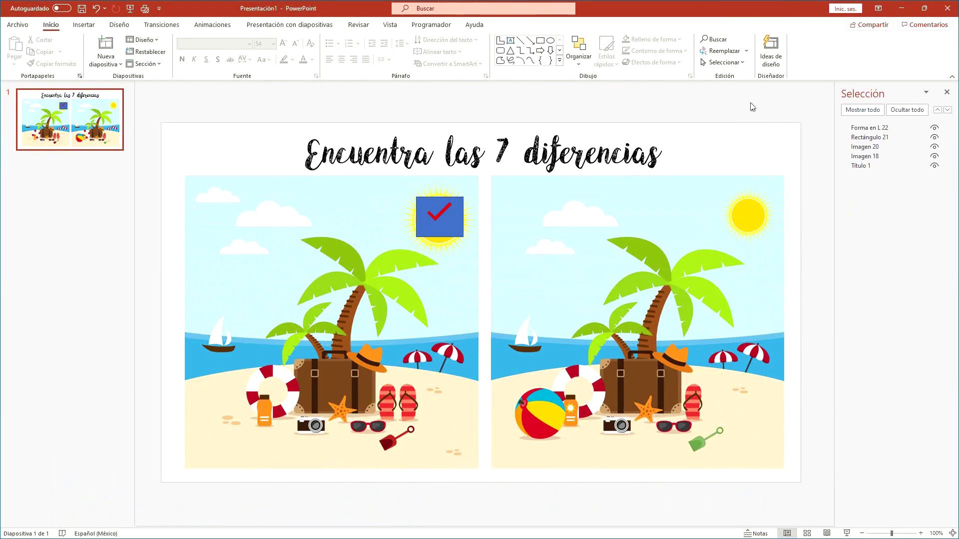
pyautogui.click(442, 215)
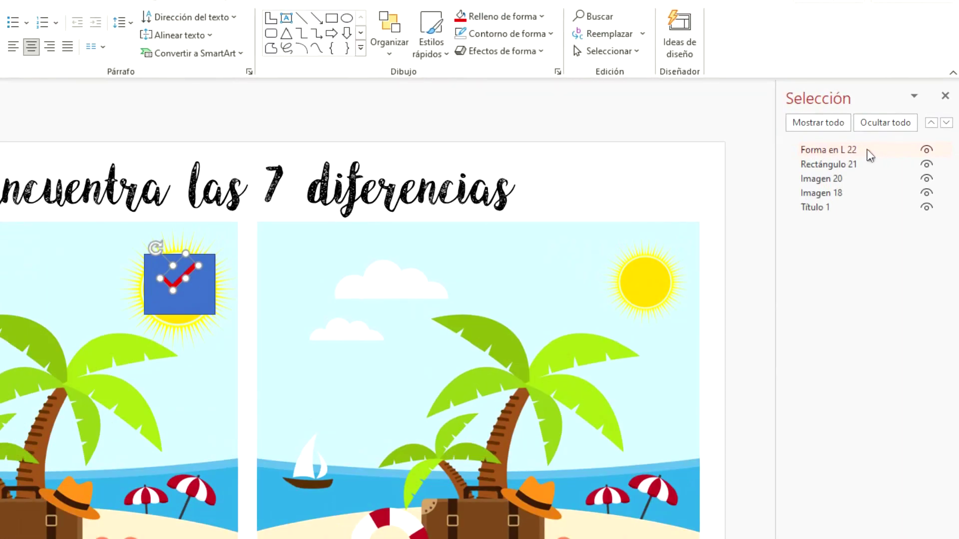
pyautogui.doubleClick(864, 150)
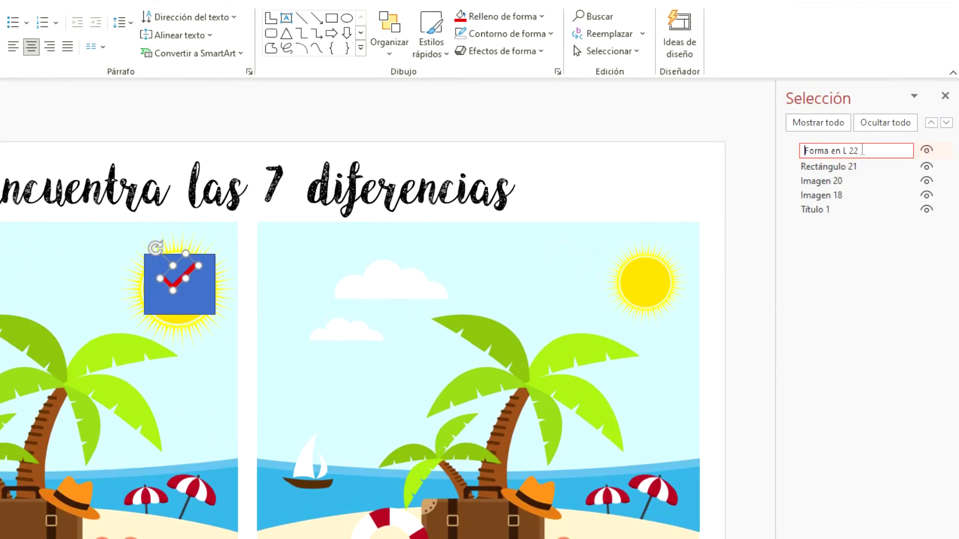
pyautogui.moveTo(865, 150); pyautogui.dragTo(782, 150)
pyautogui.write('Palomita')
pyautogui.click(834, 166)
# Rename the blue square 'Rectángulo 21' to Diferencia
pyautogui.click(848, 165)
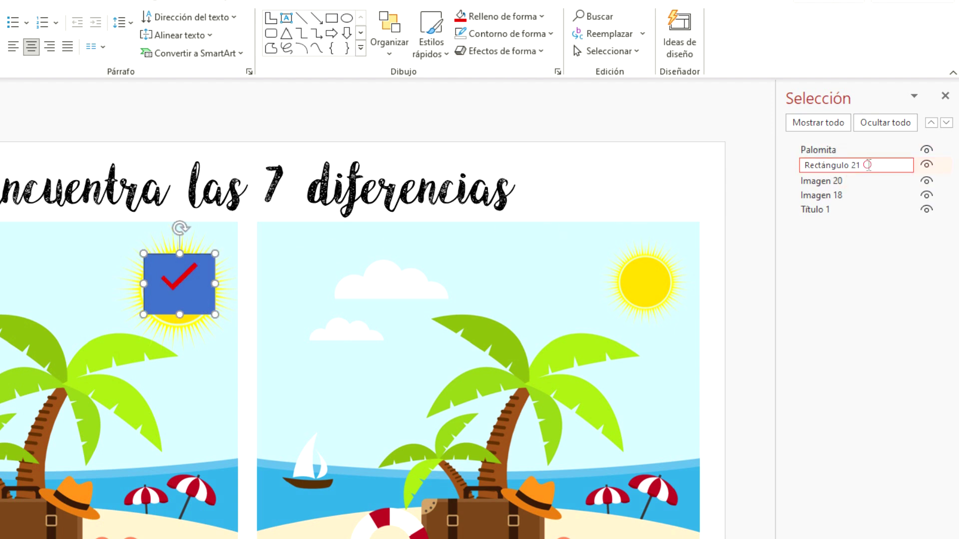
pyautogui.moveTo(867, 165); pyautogui.dragTo(751, 163)
pyautogui.write('Di')
pyautogui.click(822, 180)
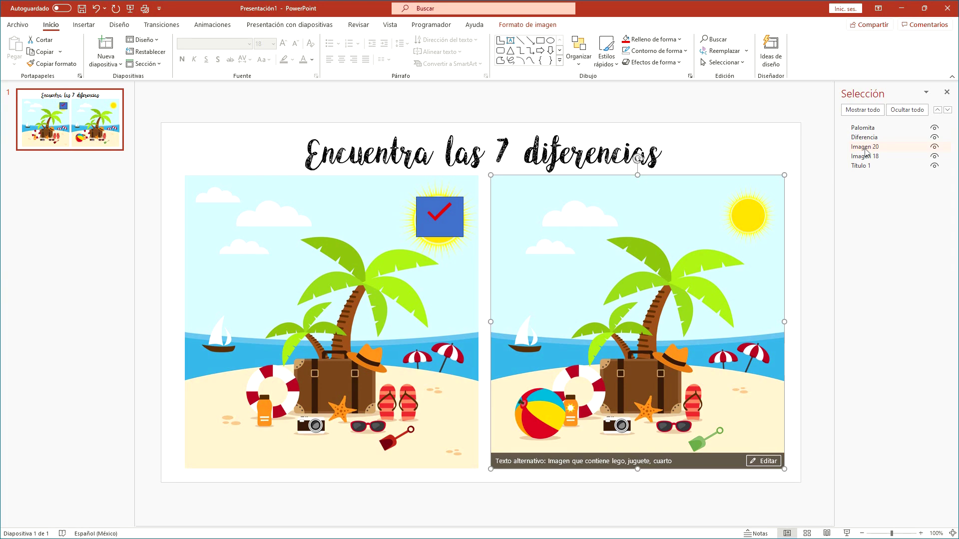
pyautogui.click(266, 147)
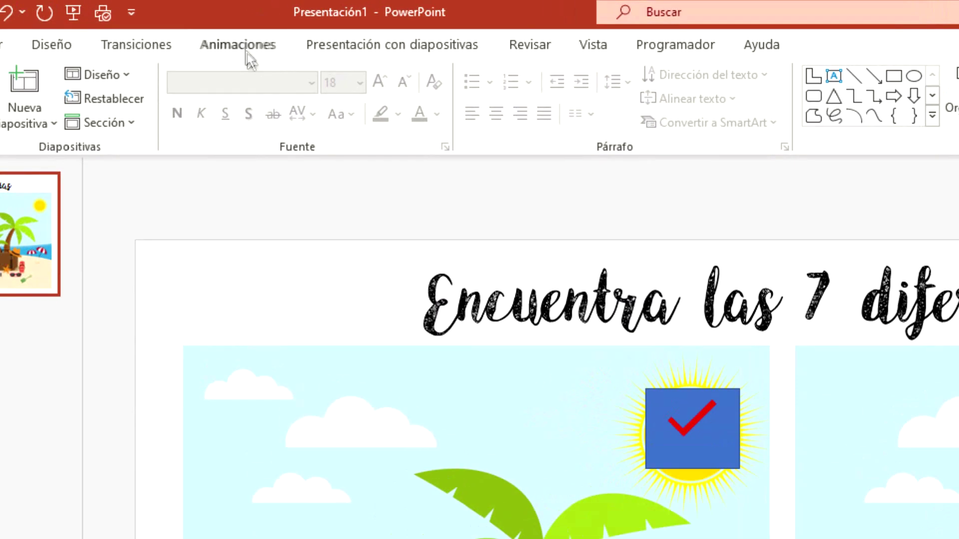
pyautogui.click(253, 46)
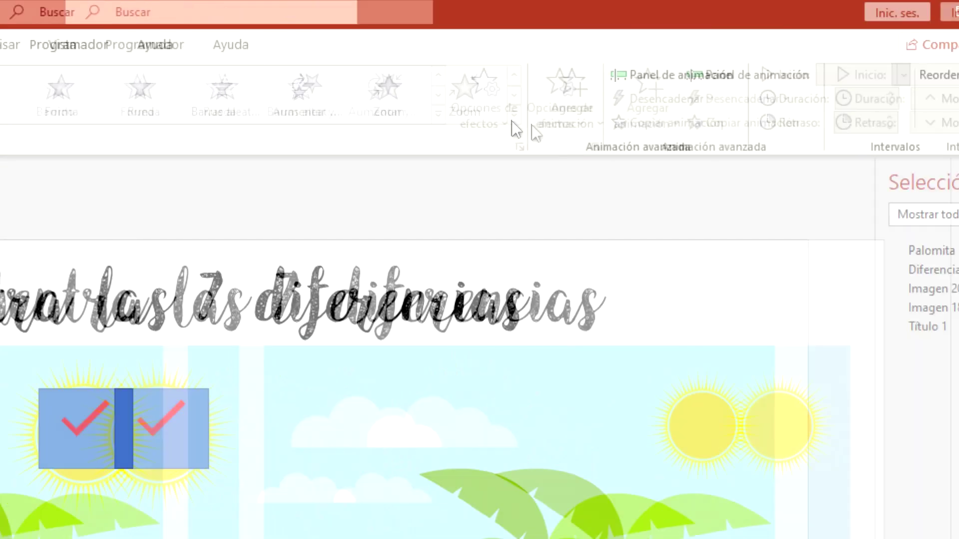
# Give the Palomita check mark a Zoom básico entrance effect after previewing Cruz, Disolver, Espiral and Flotante
pyautogui.click(505, 75)
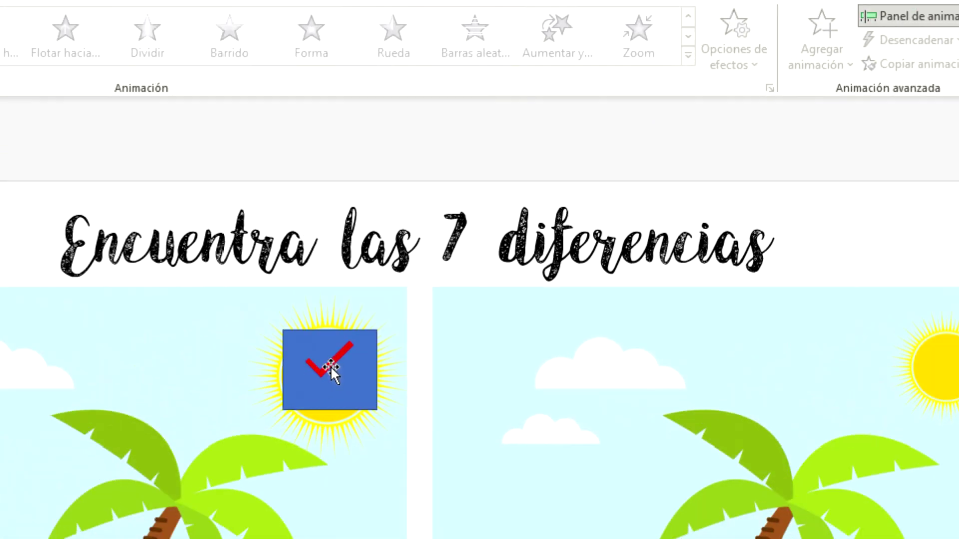
pyautogui.click(330, 366)
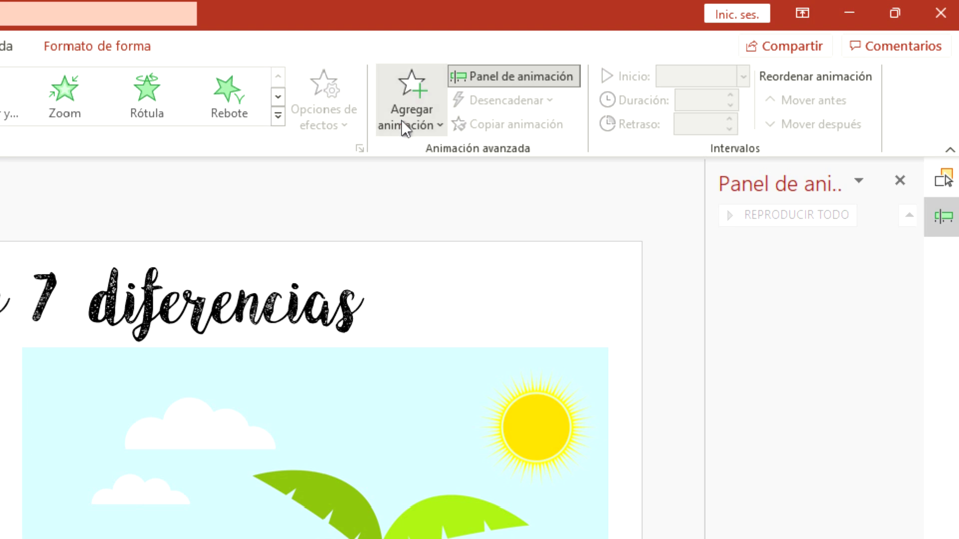
pyautogui.click(400, 120)
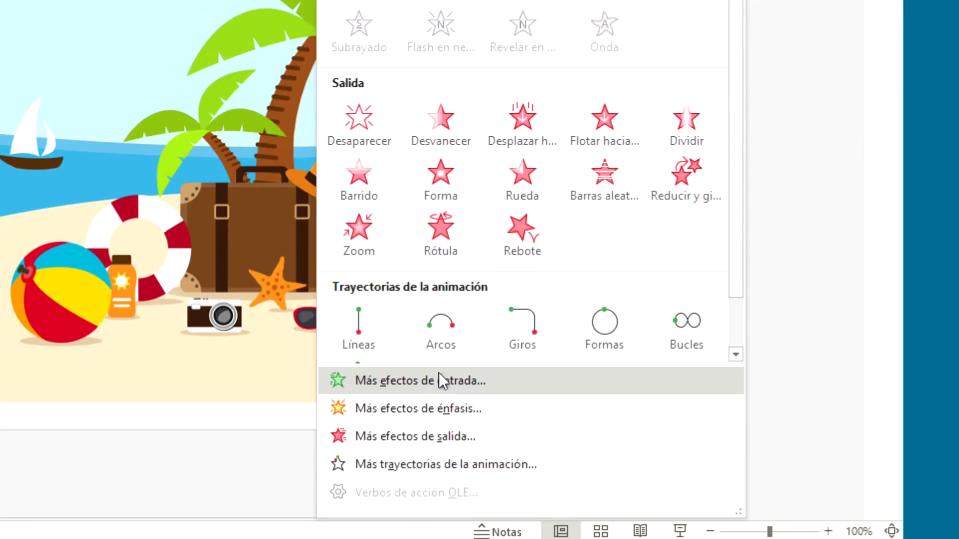
pyautogui.click(438, 379)
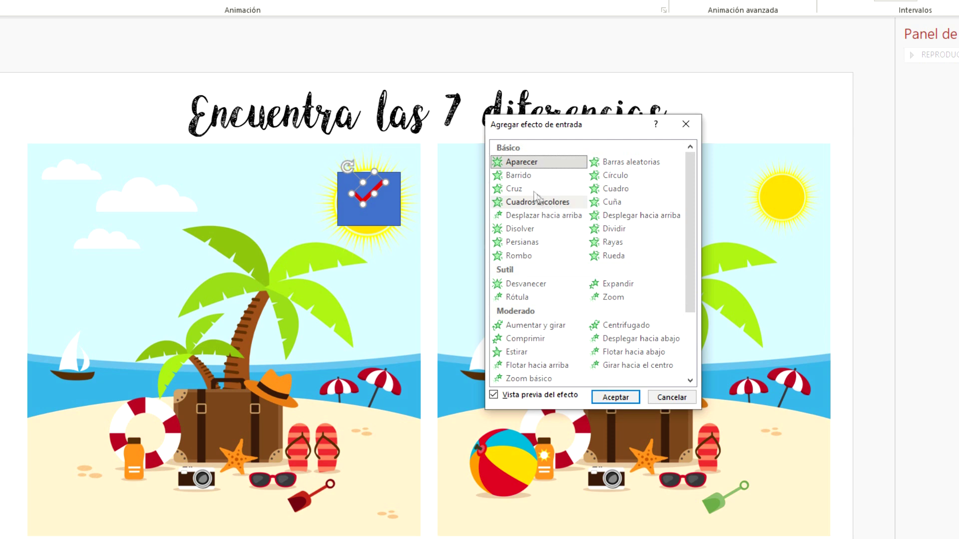
pyautogui.click(528, 190)
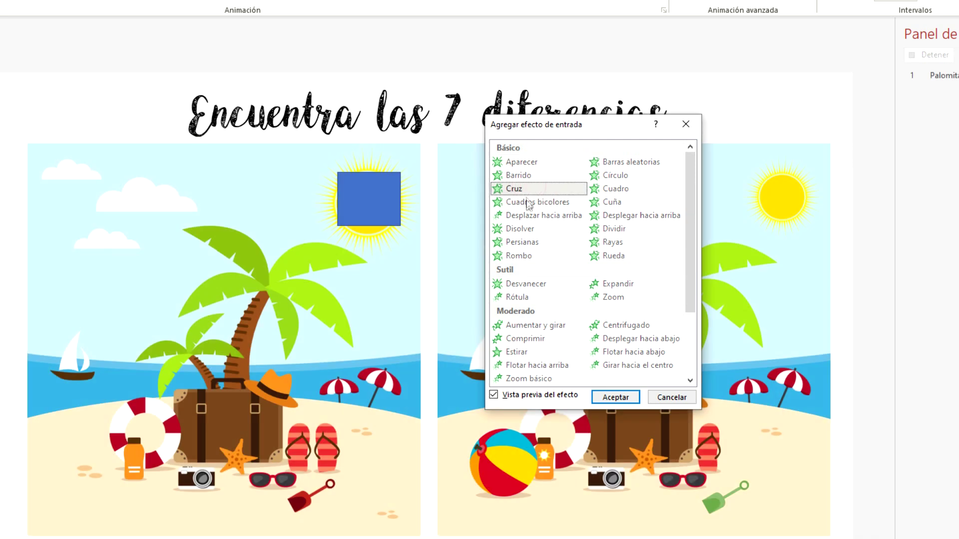
pyautogui.click(519, 229)
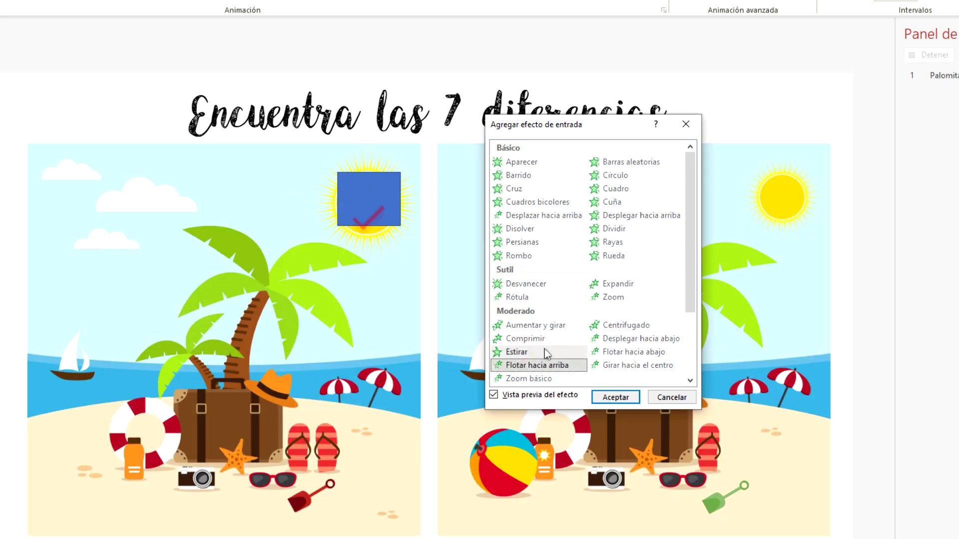
pyautogui.scroll(-2, 524, 352)
pyautogui.click(637, 339)
pyautogui.scroll(-1, 535, 372)
pyautogui.click(517, 339)
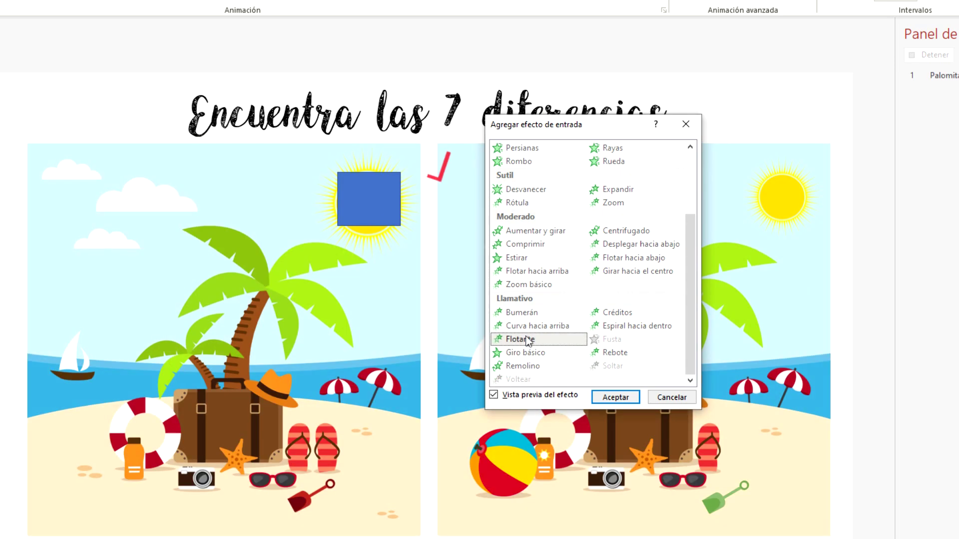
pyautogui.click(532, 284)
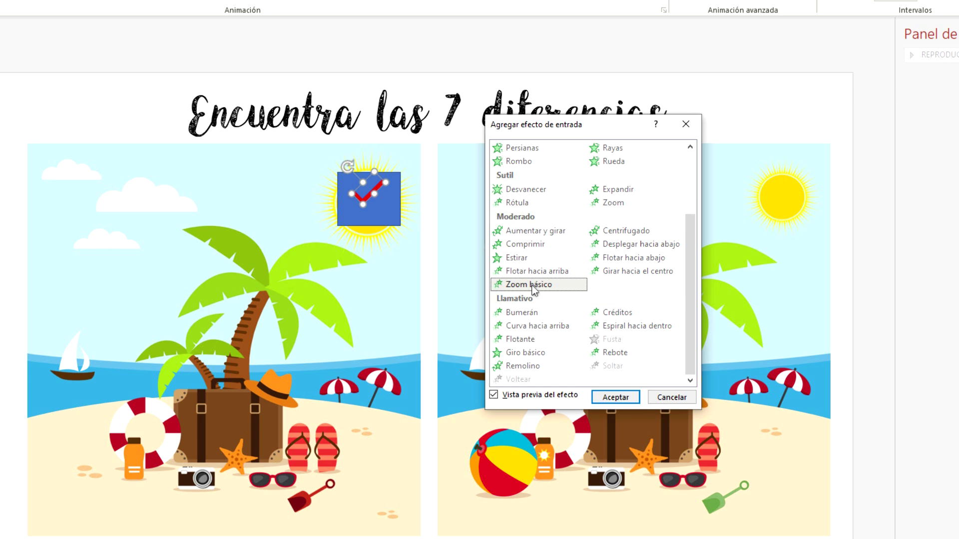
pyautogui.click(614, 398)
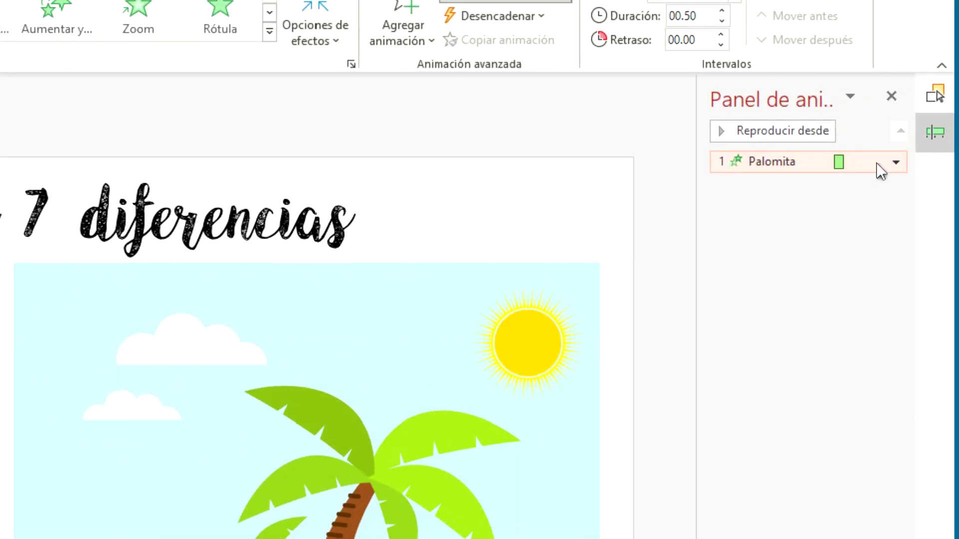
pyautogui.click(908, 154)
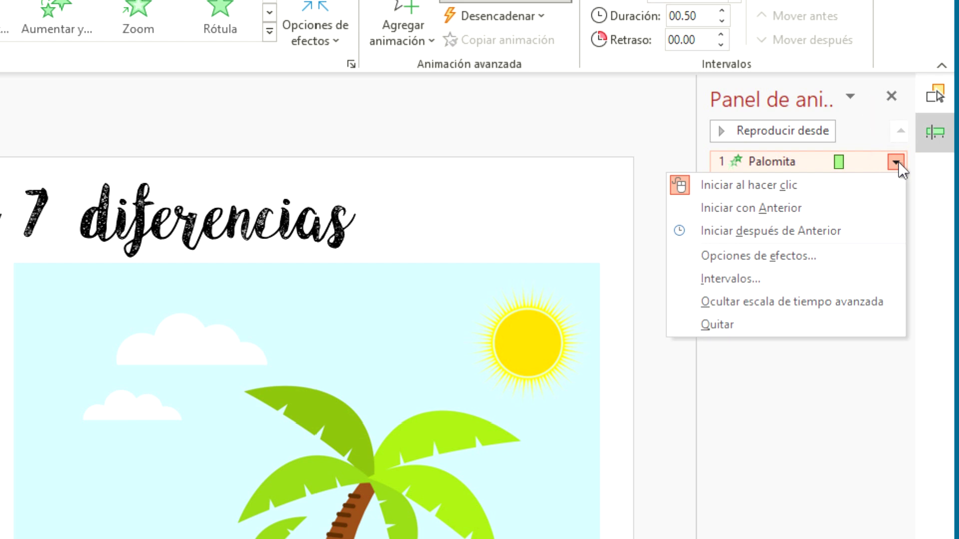
# Set the Palomita animation's sound to POP.wav
pyautogui.click(813, 268)
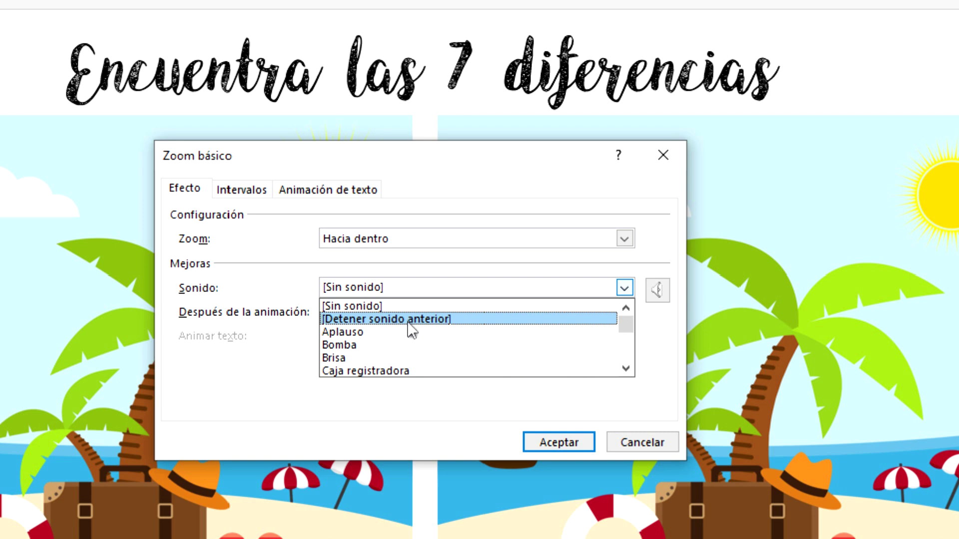
pyautogui.scroll(-5, 412, 332)
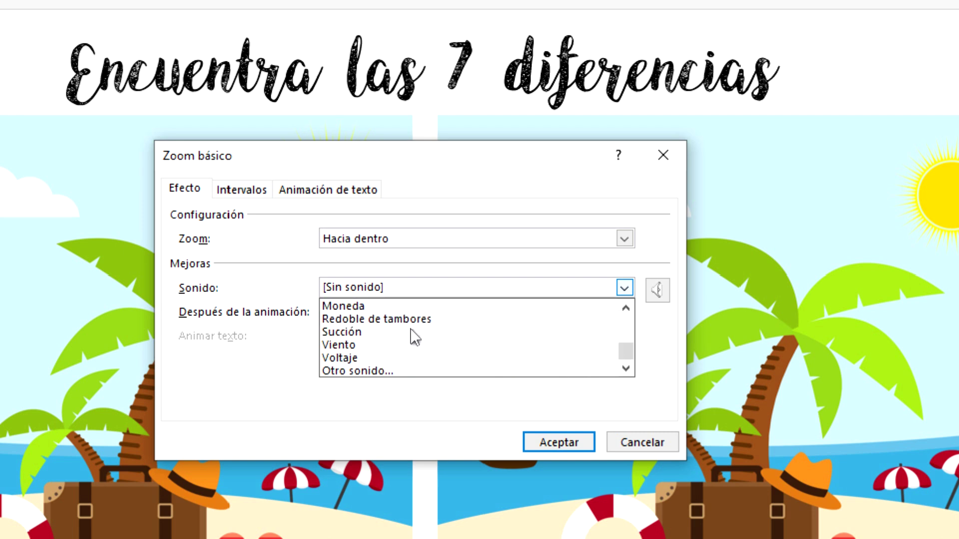
pyautogui.click(373, 372)
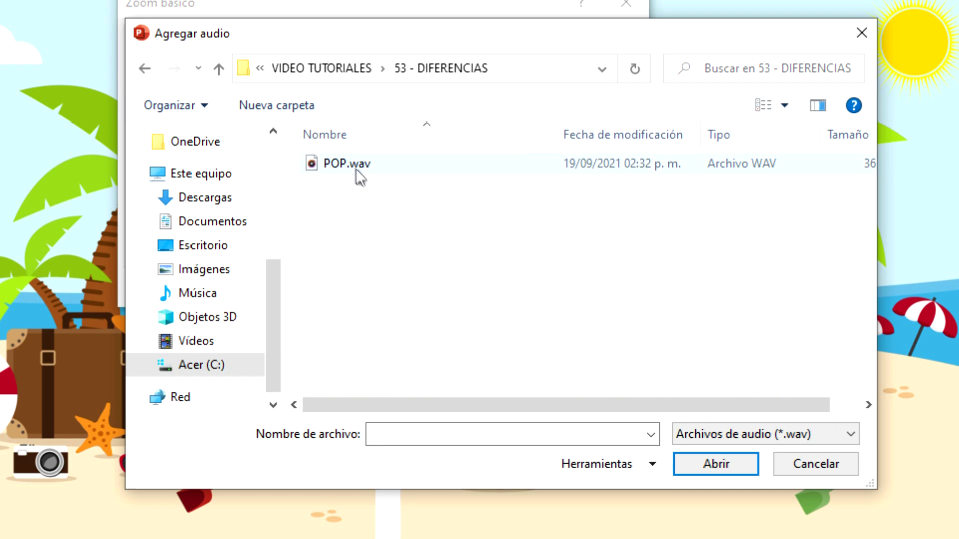
pyautogui.click(353, 165)
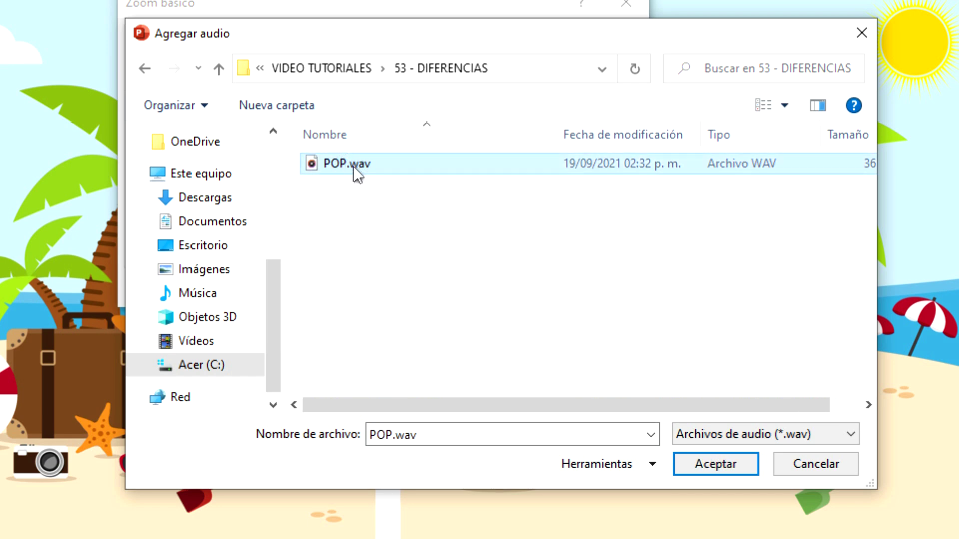
pyautogui.click(726, 462)
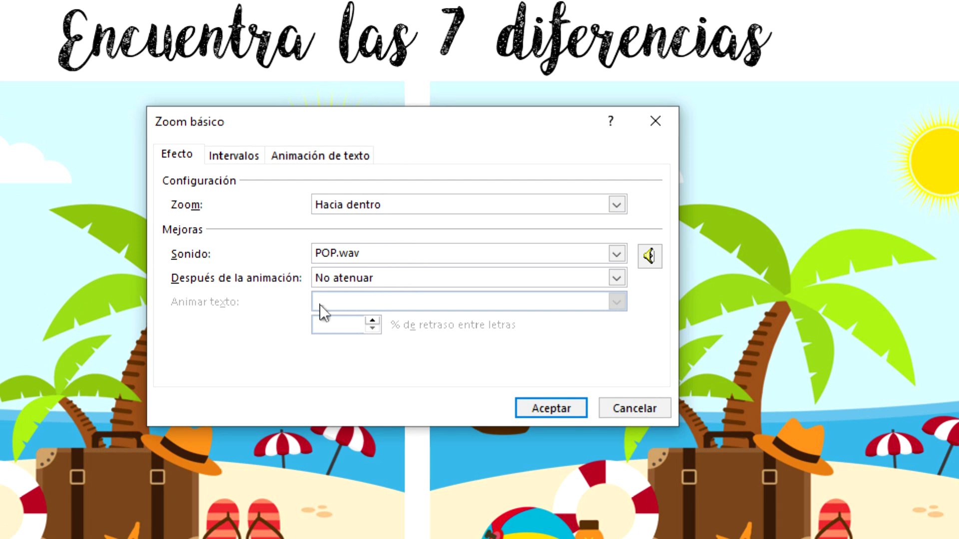
# Trigger the Palomita animation on a click of Diferencia and test it in the slide show
pyautogui.click(245, 160)
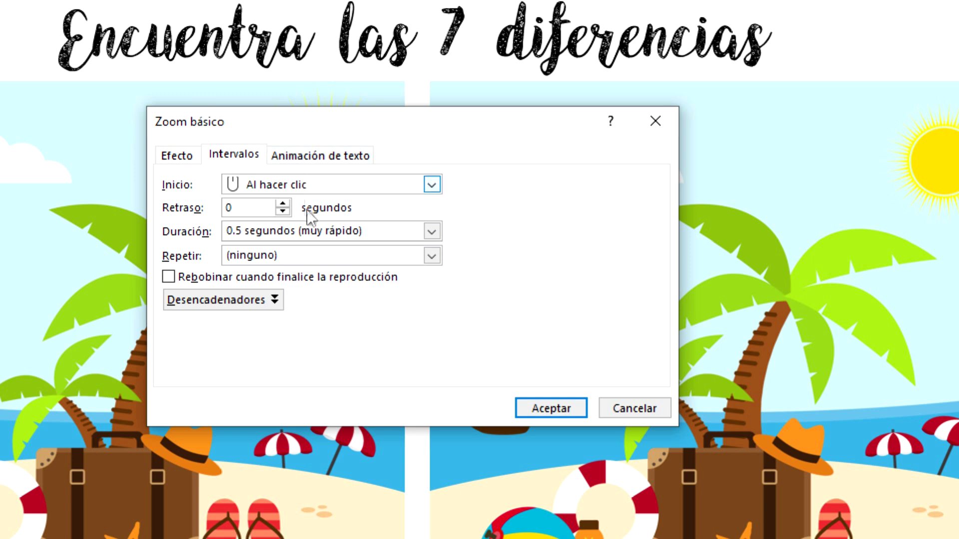
pyautogui.click(277, 304)
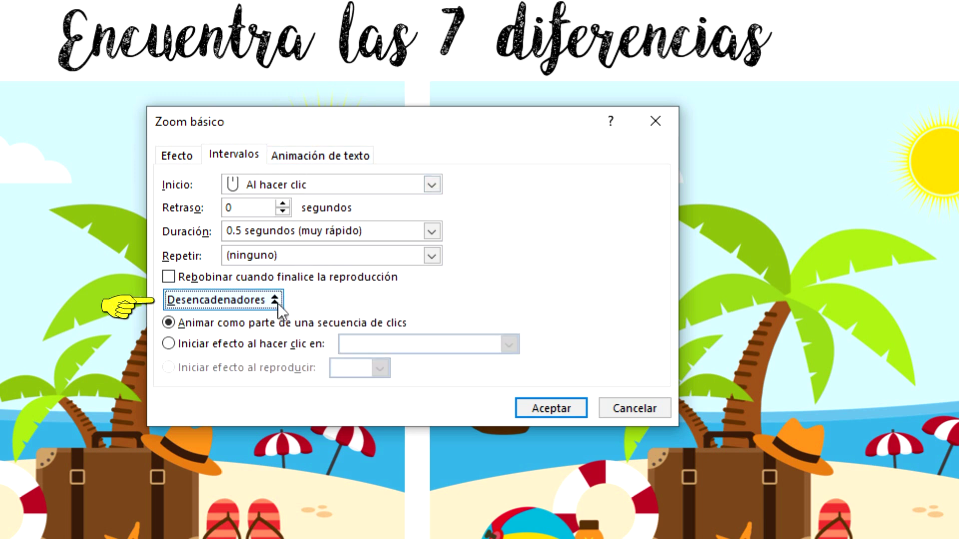
pyautogui.click(223, 344)
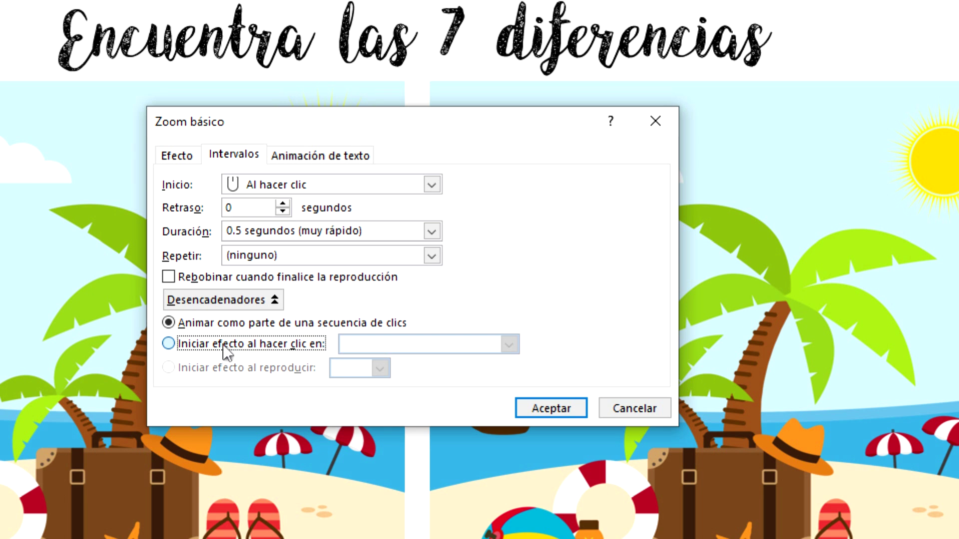
pyautogui.click(262, 348)
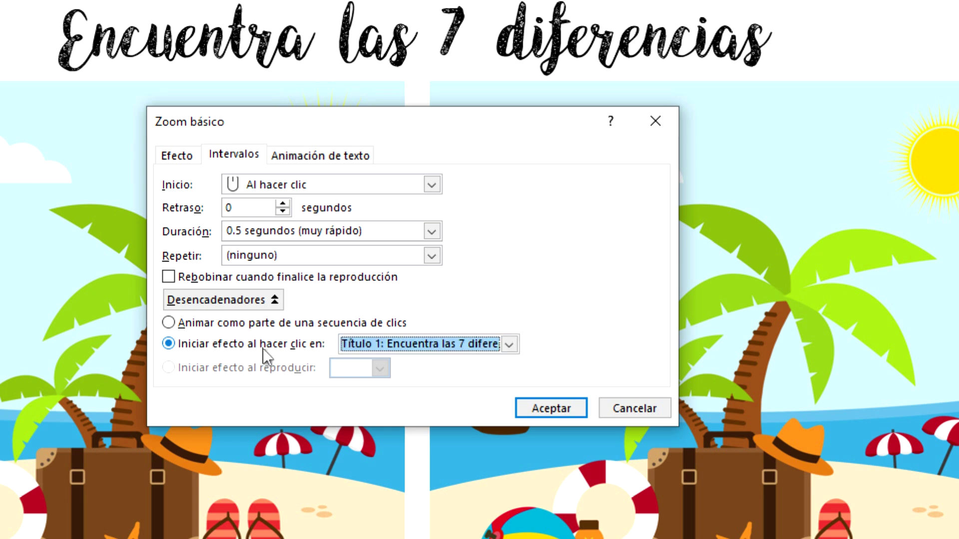
pyautogui.click(509, 343)
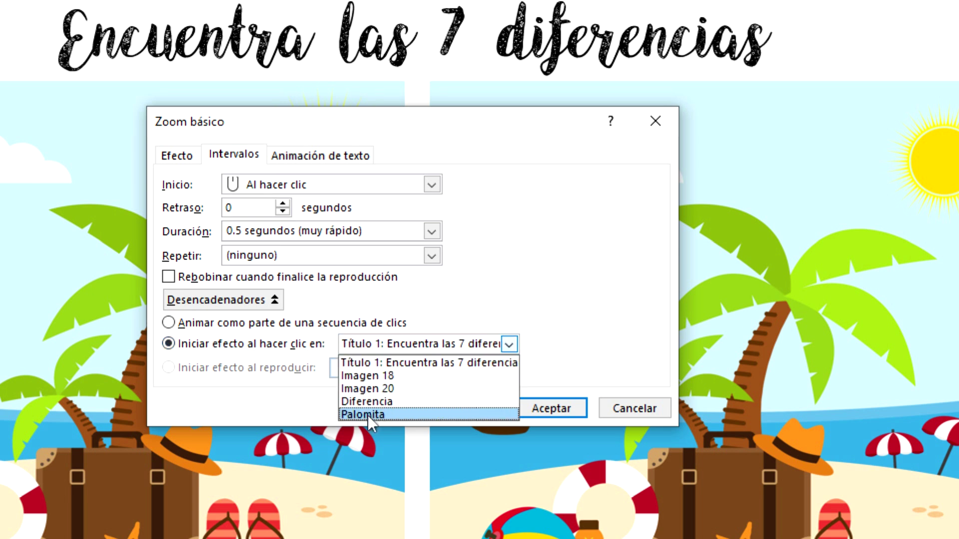
pyautogui.click(368, 401)
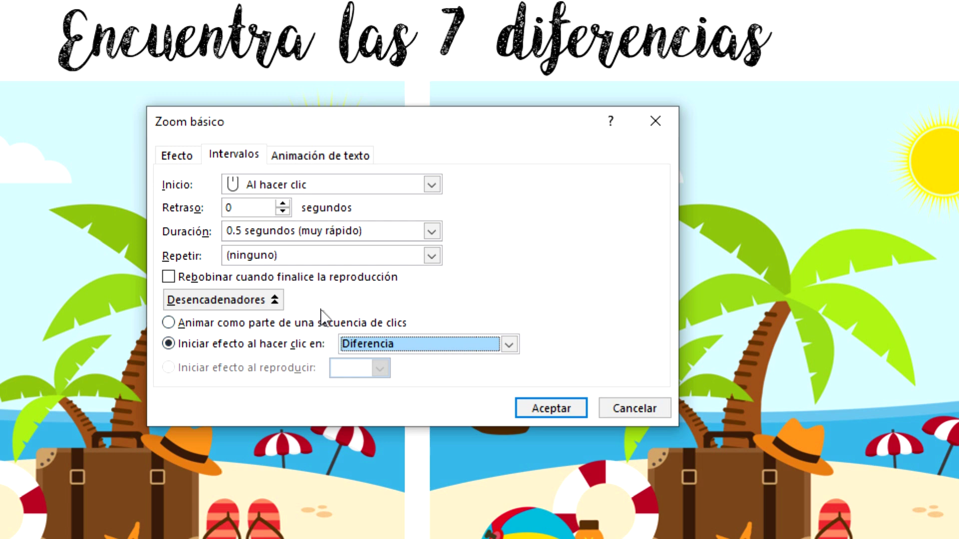
pyautogui.click(565, 406)
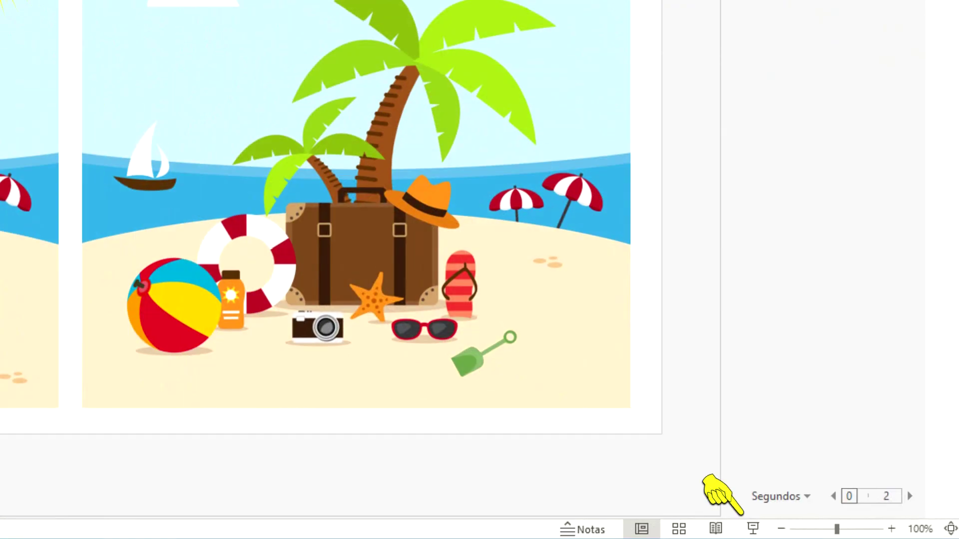
pyautogui.click(751, 530)
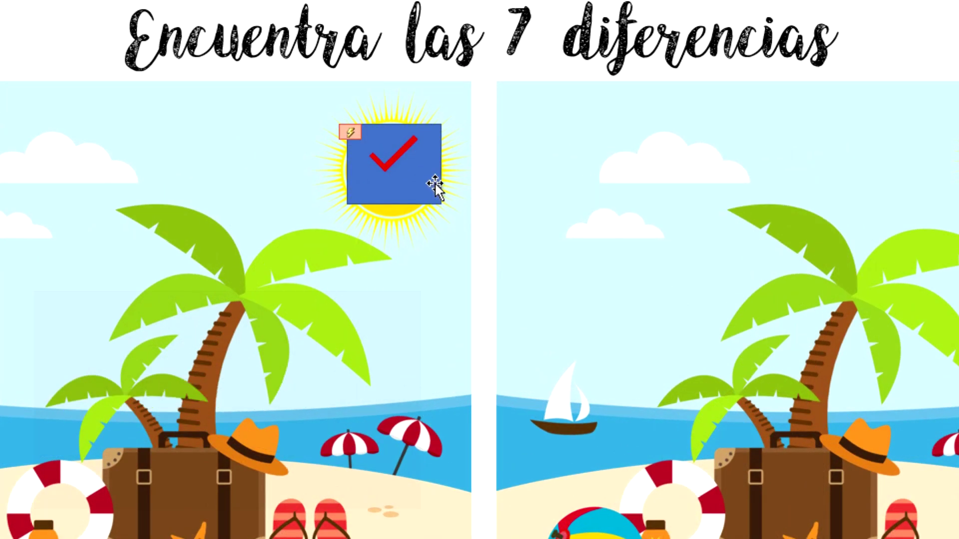
pyautogui.click(457, 226)
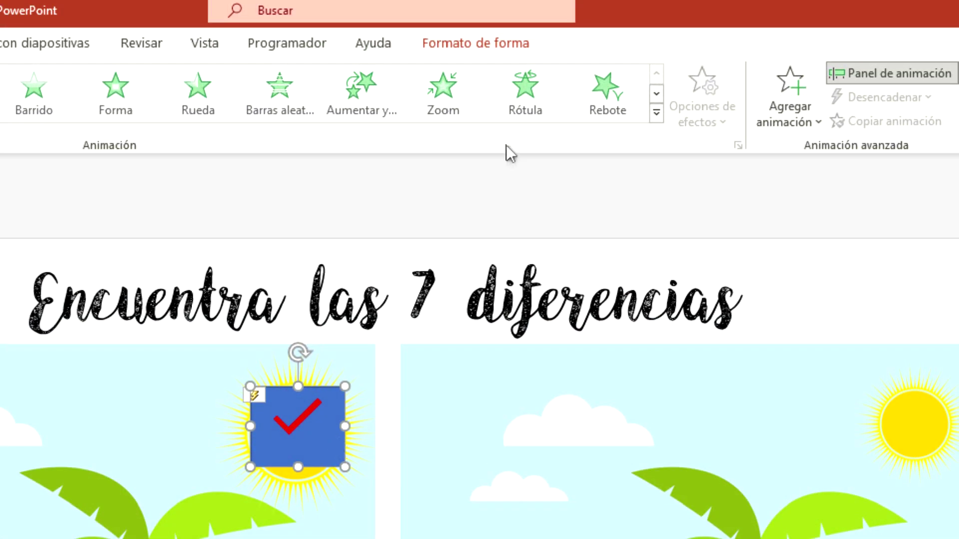
# Make the Diferencia box 100% transparent with no outline, then start the slide show
pyautogui.click(478, 45)
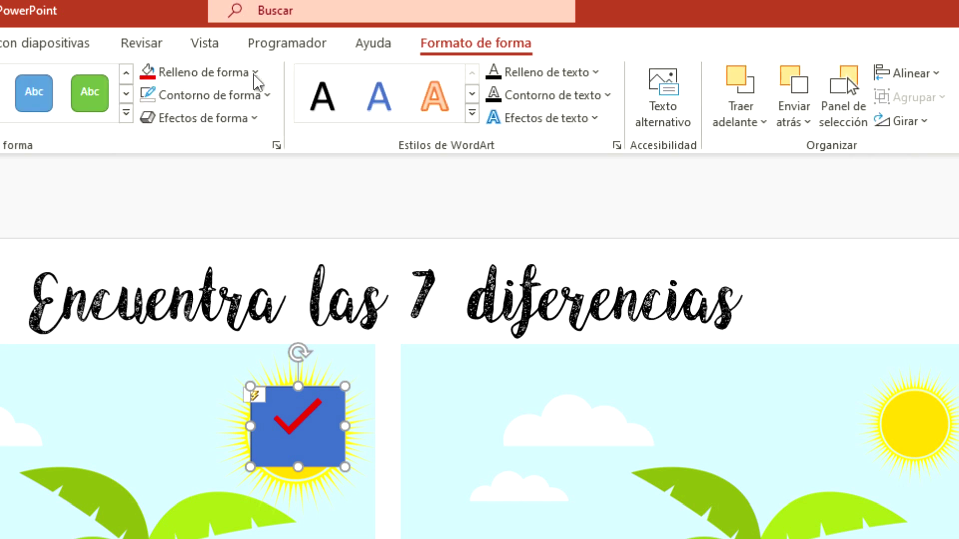
pyautogui.click(219, 79)
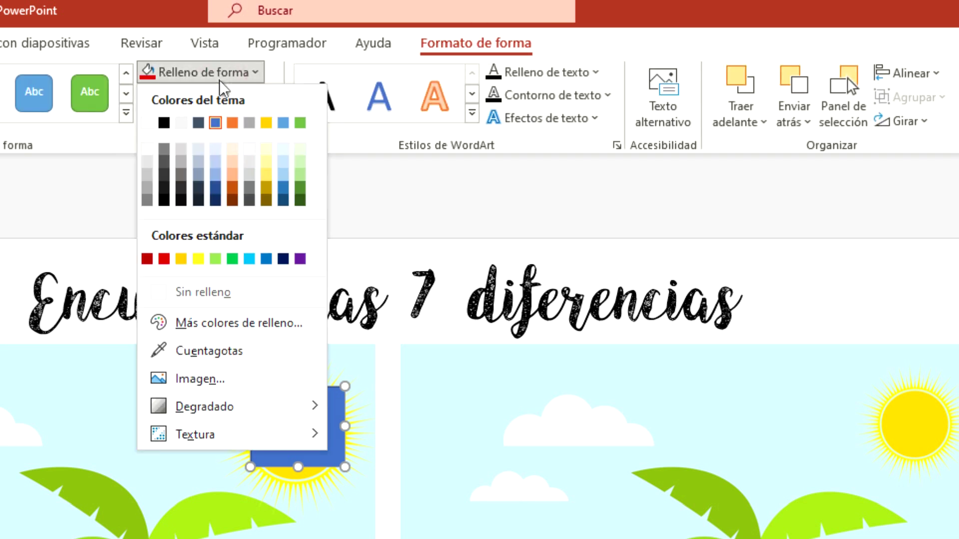
pyautogui.click(281, 342)
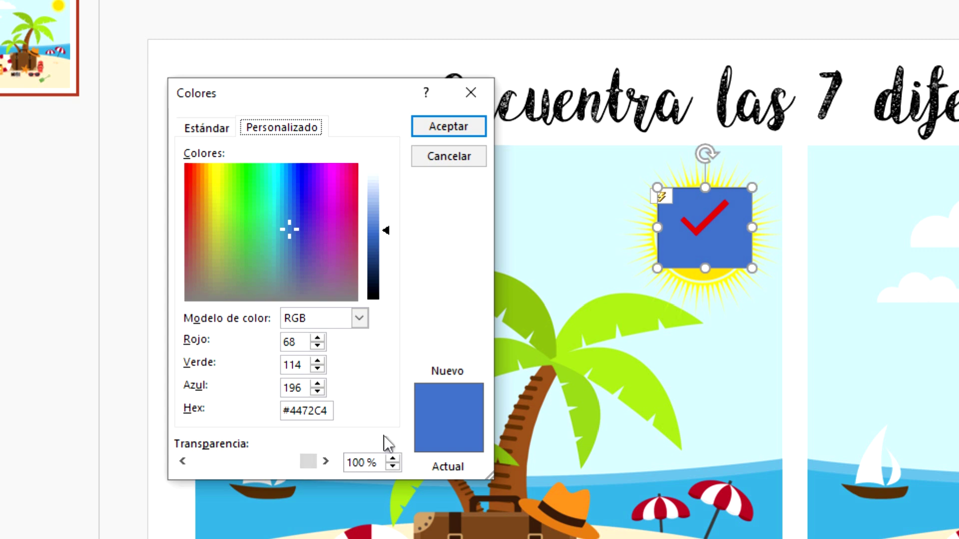
pyautogui.click(466, 127)
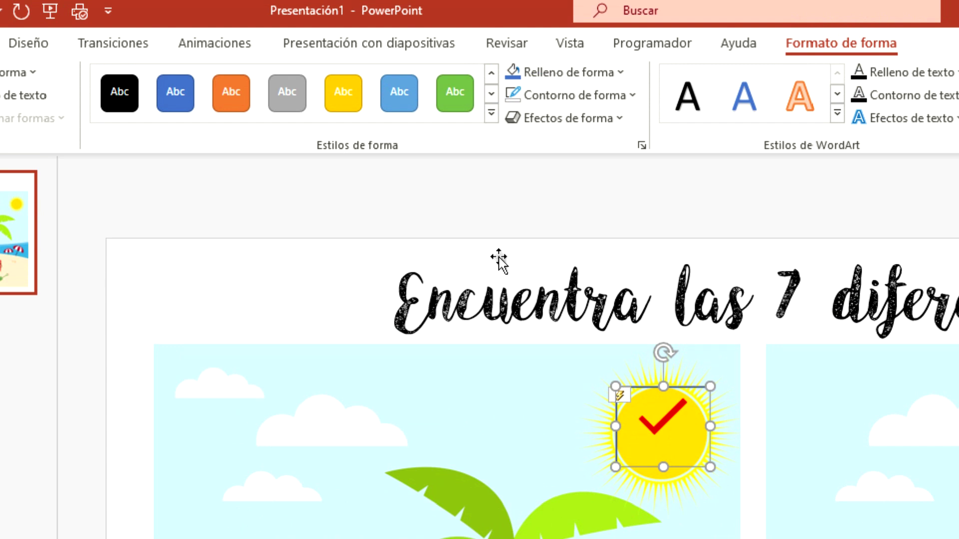
pyautogui.click(610, 98)
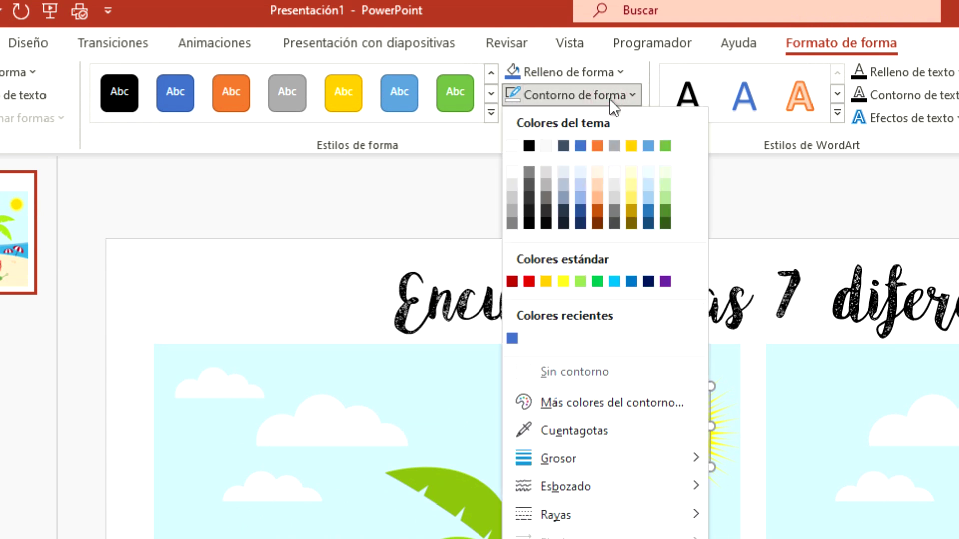
pyautogui.click(613, 378)
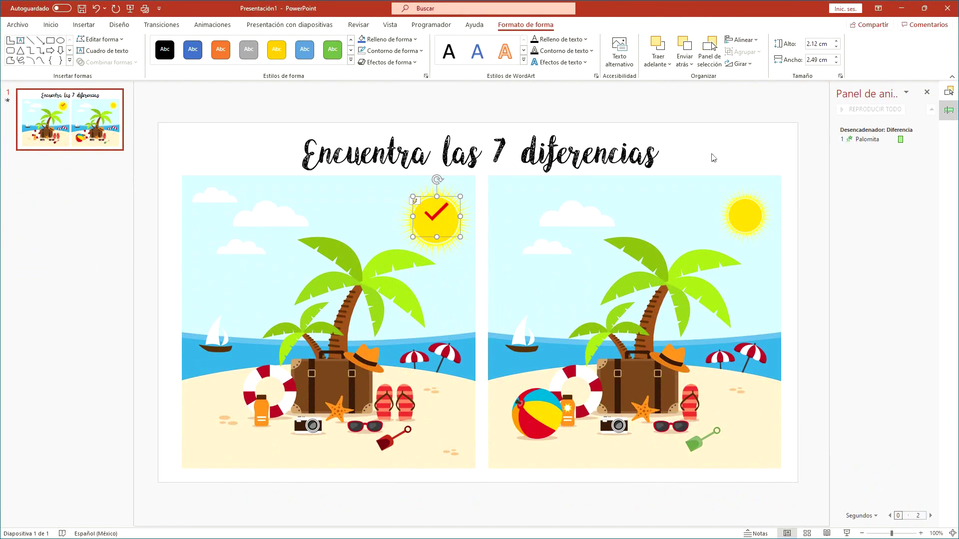
pyautogui.click(713, 158)
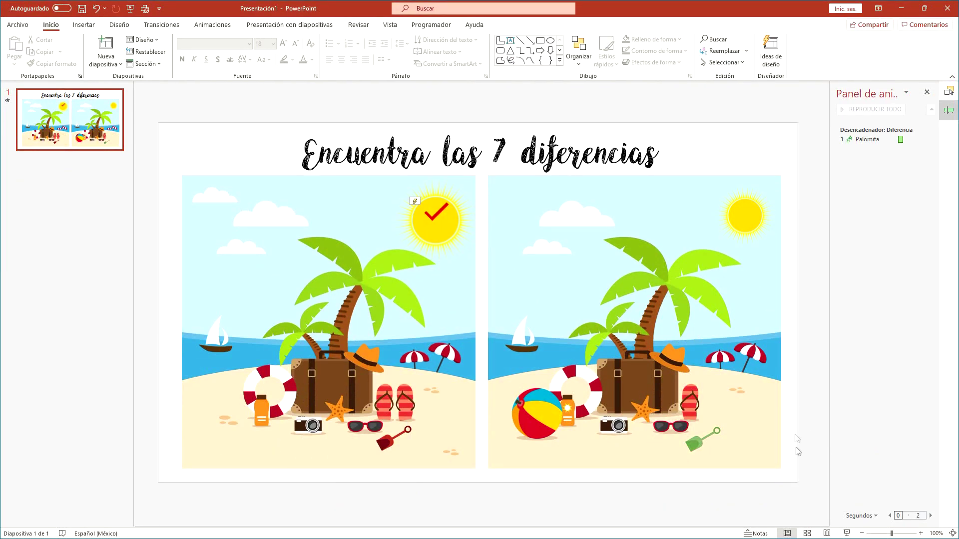
pyautogui.click(846, 532)
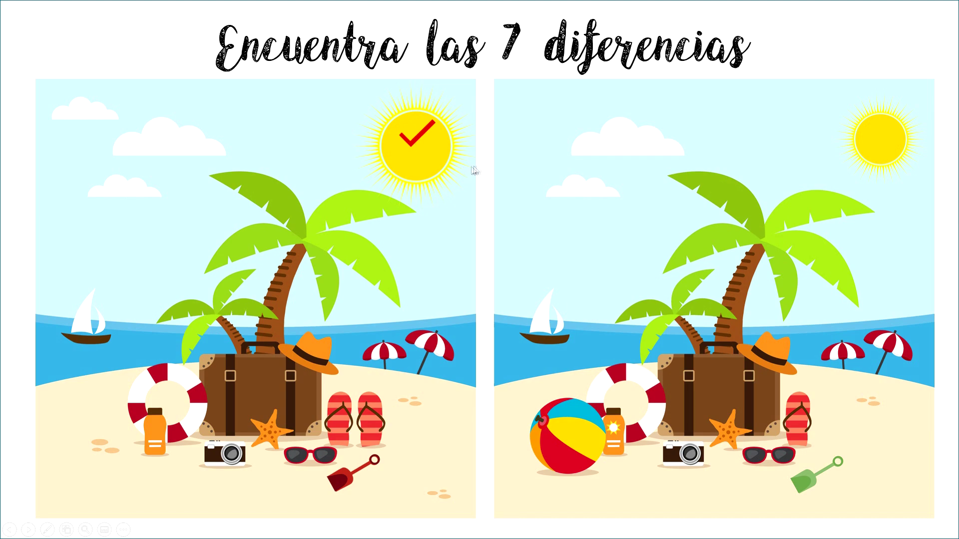
pyautogui.press('Escape')
pyautogui.click(445, 228)
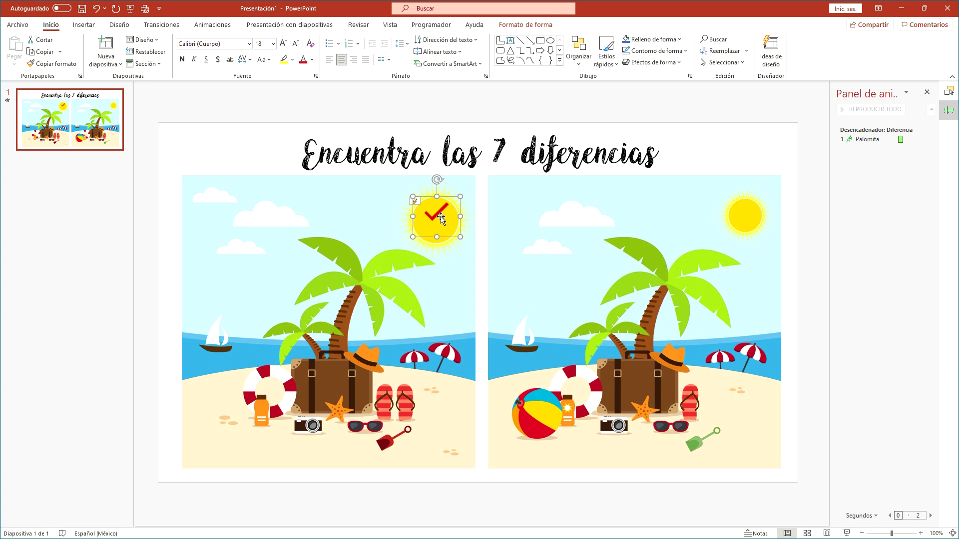
pyautogui.click(441, 218)
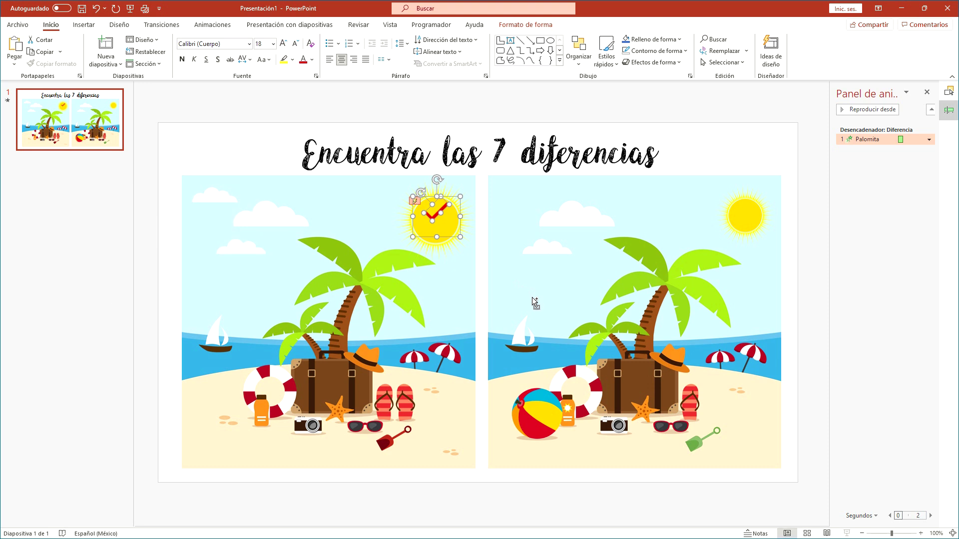
# Copy the sun checkmark onto the right picture's sun and select both sun checkmarks
pyautogui.hotkey('ctrl', 'c')
pyautogui.hotkey('ctrl', 'v')
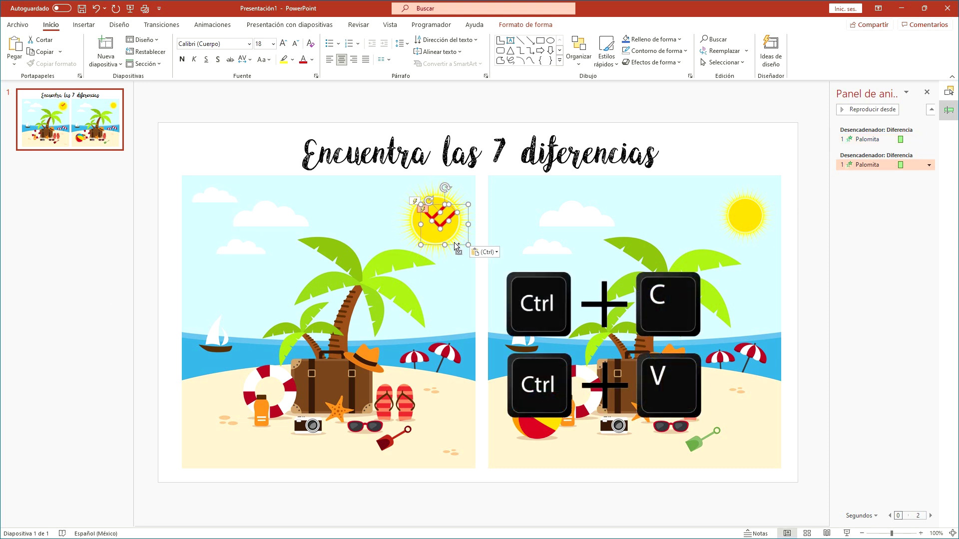
pyautogui.moveTo(449, 218); pyautogui.dragTo(751, 211)
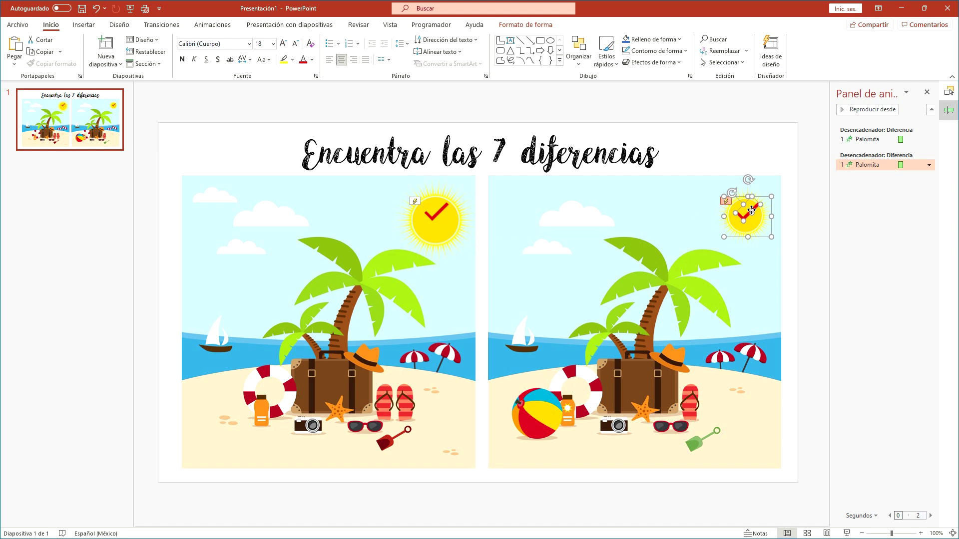
pyautogui.click(442, 218)
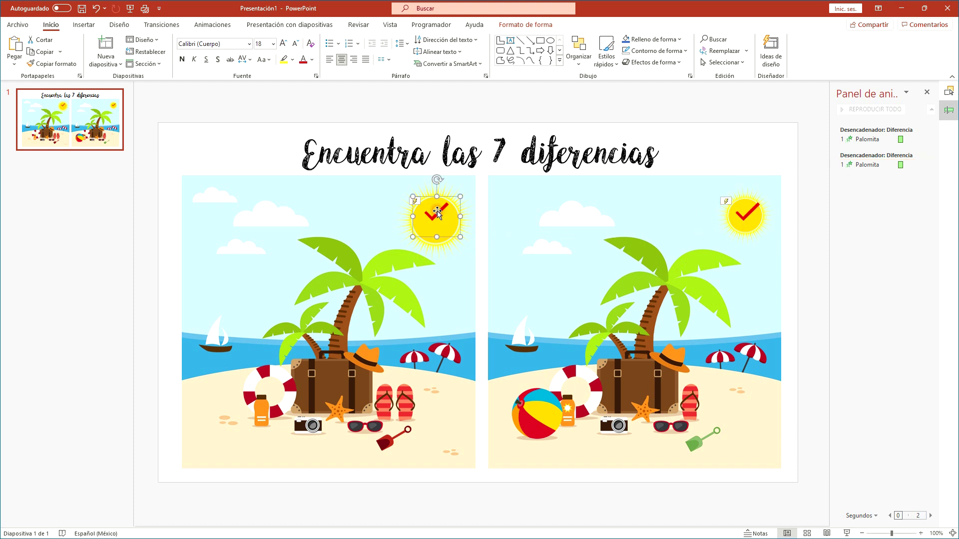
pyautogui.click(436, 216)
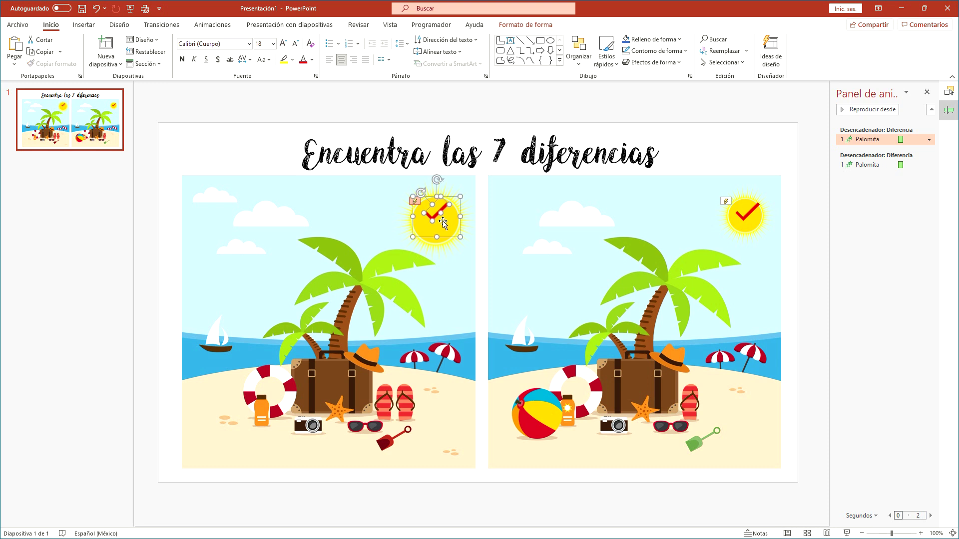
pyautogui.keyDown('ctrl'); pyautogui.click(745, 208); pyautogui.keyUp('ctrl')
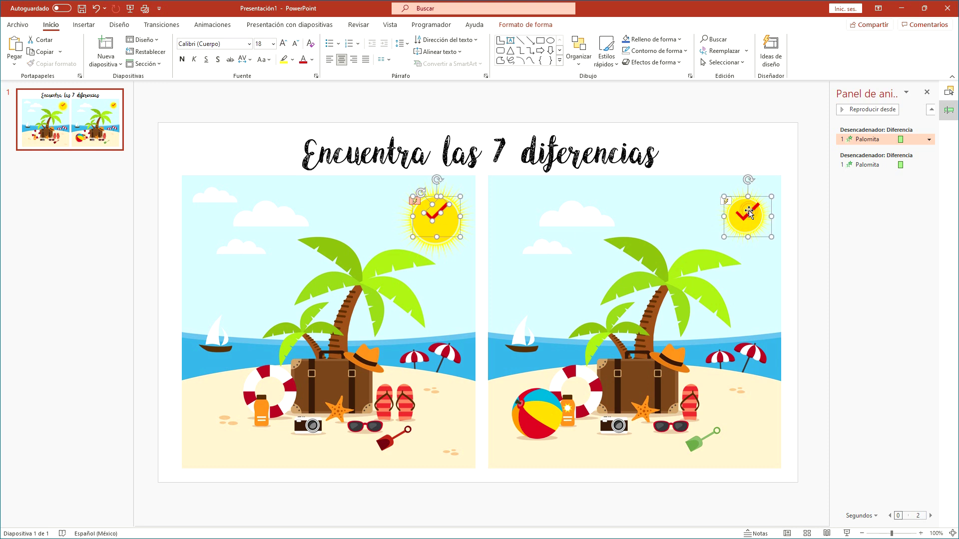
pyautogui.keyDown('ctrl'); pyautogui.click(749, 214); pyautogui.keyUp('ctrl')
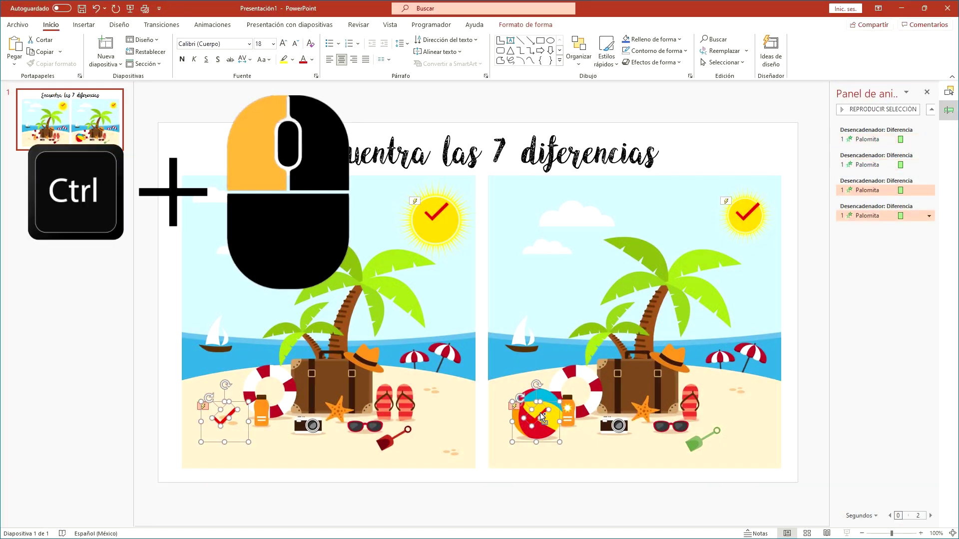
# Duplicate checkmarks onto the clouds, shovel, sunscreen bottle and flip-flops, then start the slide show
pyautogui.moveTo(542, 416)
pyautogui.mouseDown()
pyautogui.moveTo(533, 200)
pyautogui.moveTo(701, 433)
pyautogui.moveTo(723, 395)
pyautogui.mouseUp()
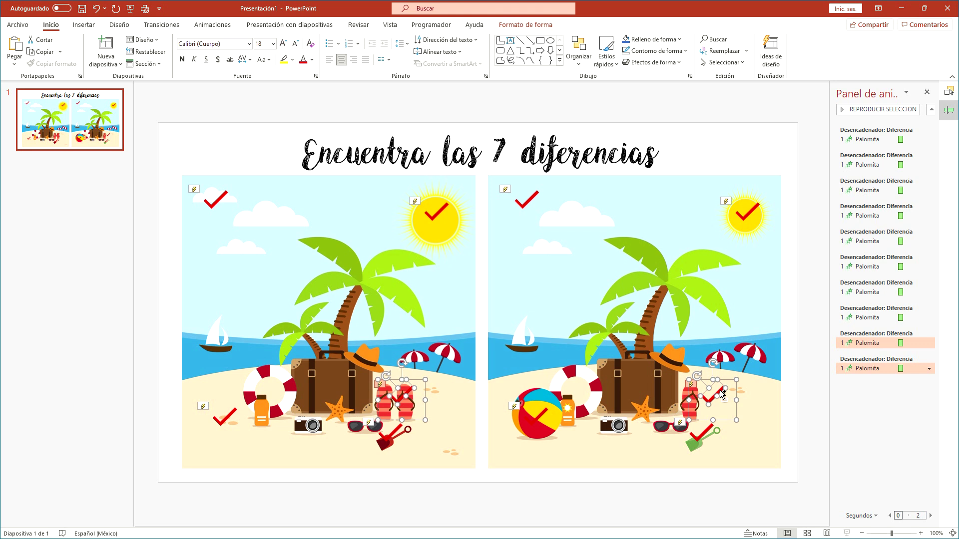
pyautogui.moveTo(723, 395); pyautogui.dragTo(771, 446)
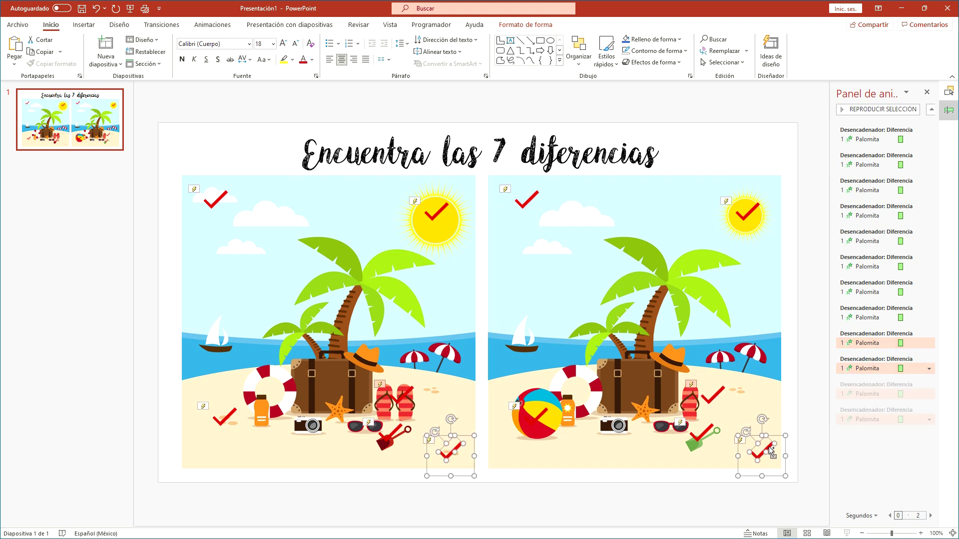
pyautogui.moveTo(388, 425); pyautogui.dragTo(392, 430)
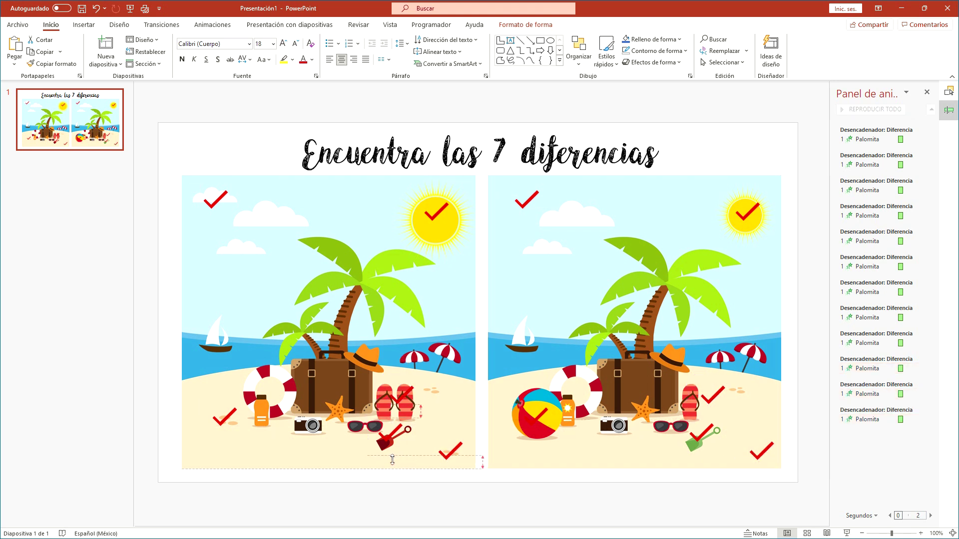
pyautogui.click(224, 418)
pyautogui.moveTo(230, 414)
pyautogui.mouseDown()
pyautogui.moveTo(275, 397)
pyautogui.moveTo(582, 394)
pyautogui.mouseUp()
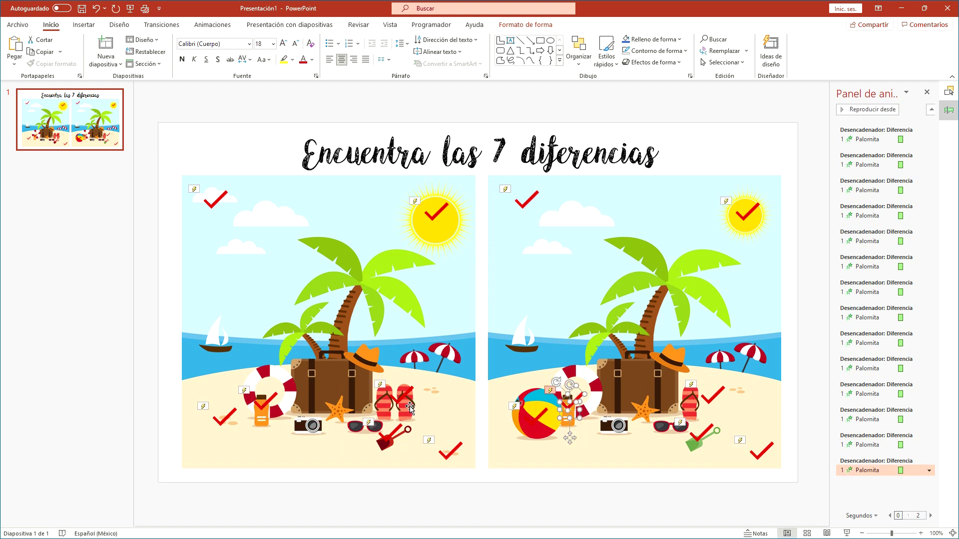
pyautogui.moveTo(405, 397); pyautogui.dragTo(421, 397)
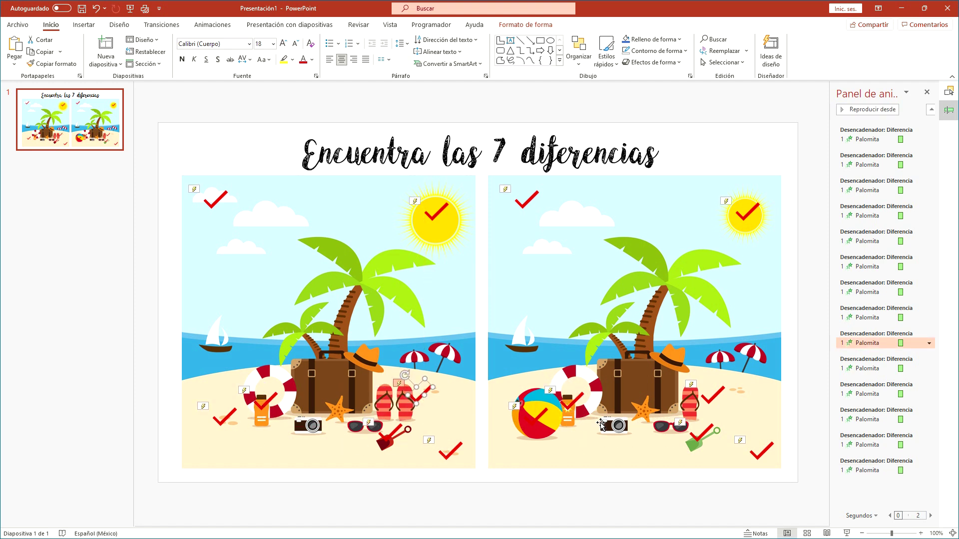
pyautogui.click(399, 401)
pyautogui.click(398, 400)
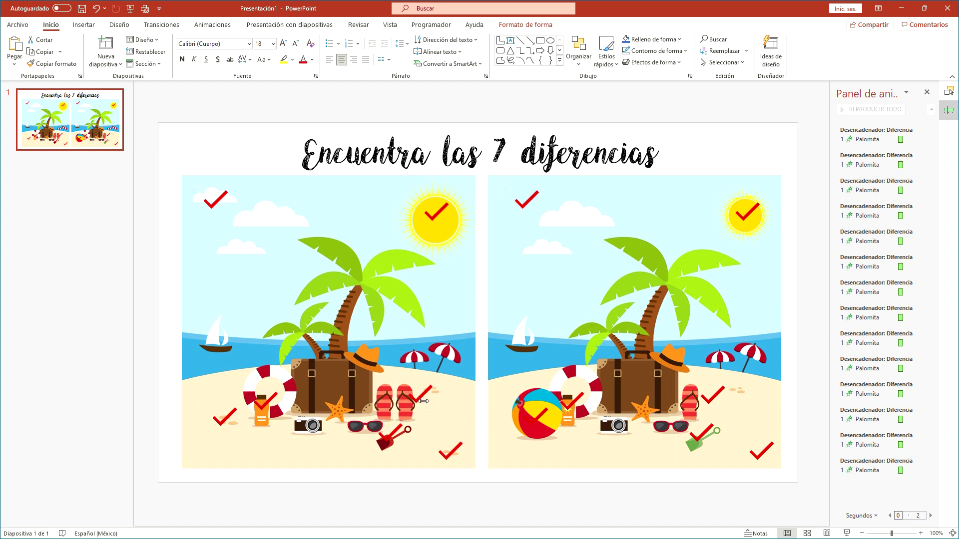
pyautogui.click(847, 534)
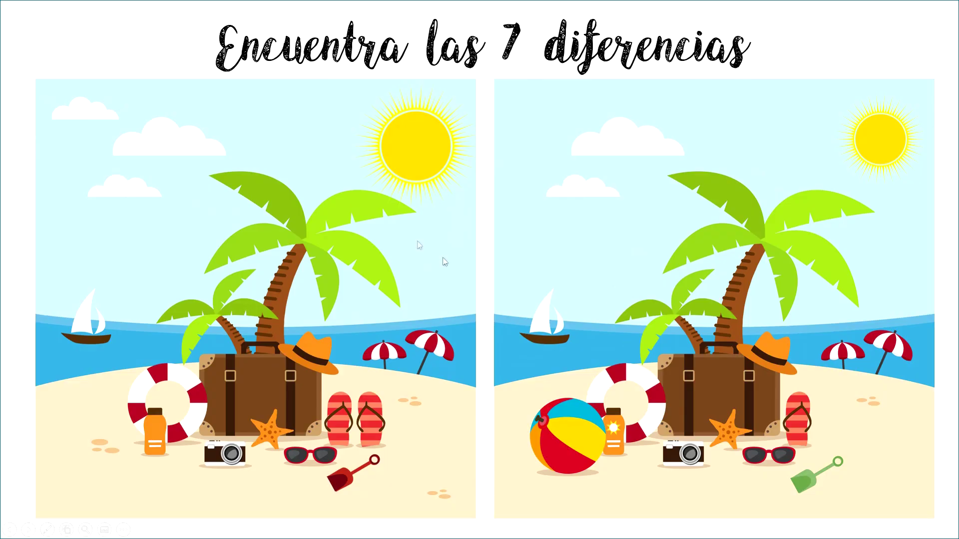
# In the slide show, click the sun, clouds, sunscreen, sand spots, beach ball, flip-flops and shovels to reveal their checkmarks
pyautogui.click(435, 166)
pyautogui.click(877, 143)
pyautogui.click(93, 114)
pyautogui.click(542, 119)
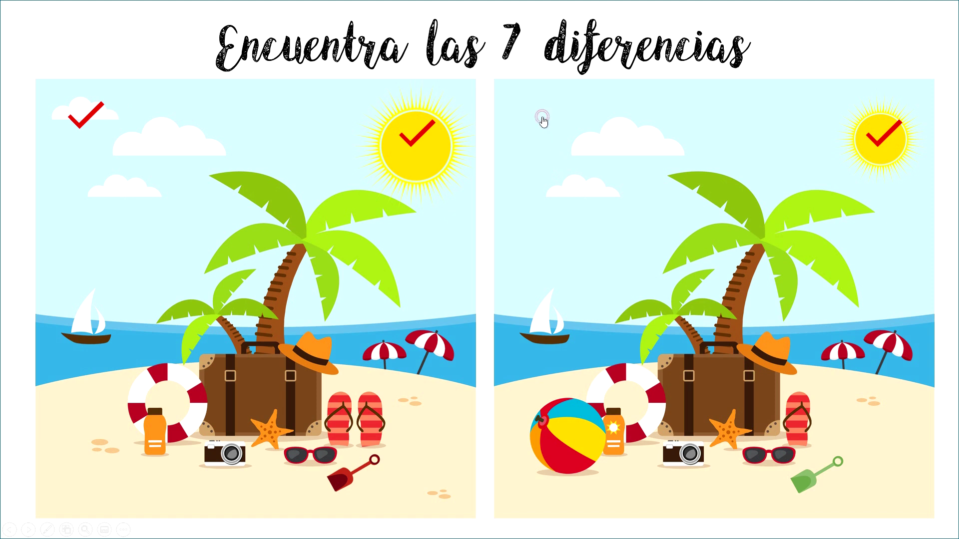
pyautogui.click(158, 430)
pyautogui.click(103, 444)
pyautogui.click(578, 438)
pyautogui.click(612, 435)
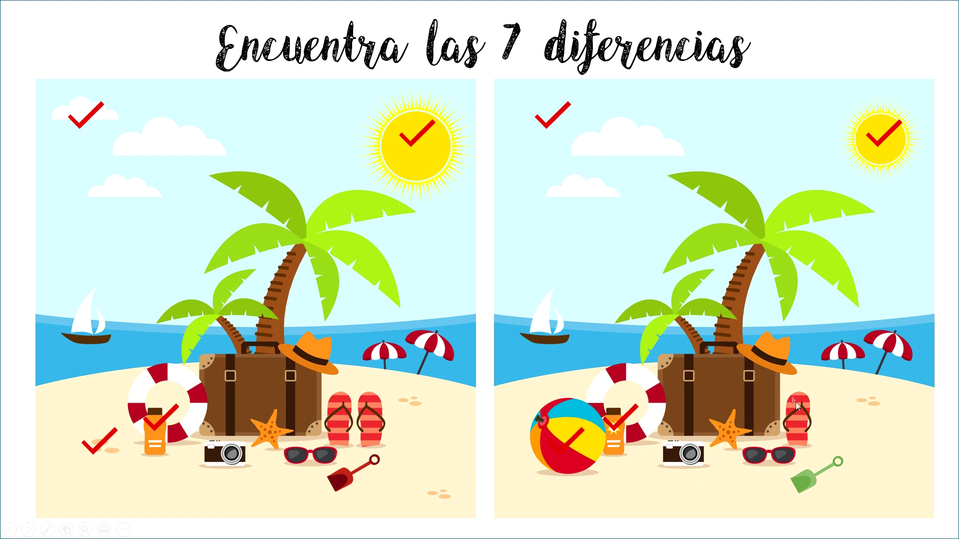
pyautogui.click(818, 428)
pyautogui.click(811, 482)
pyautogui.click(343, 471)
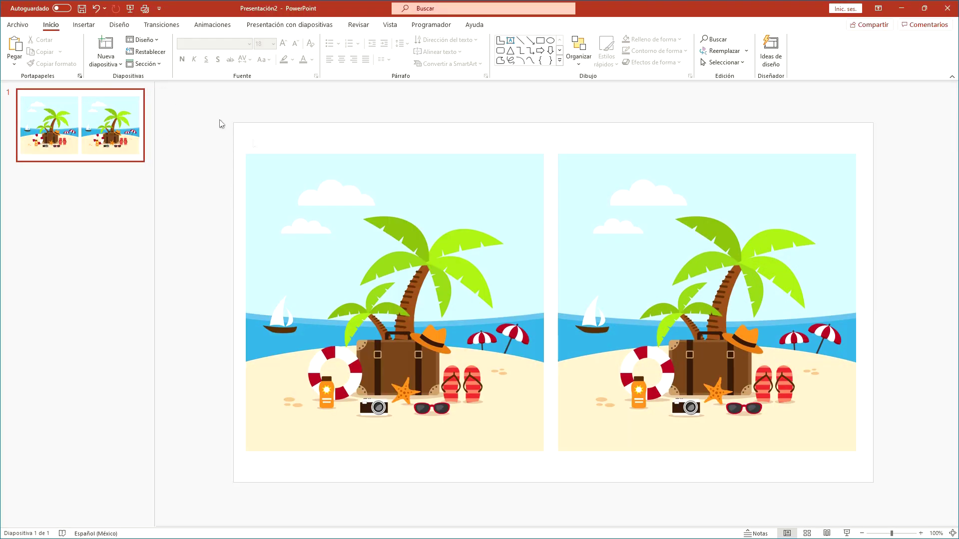
# Duplicate the right beach picture and move the copy over the slide
pyautogui.click(616, 214)
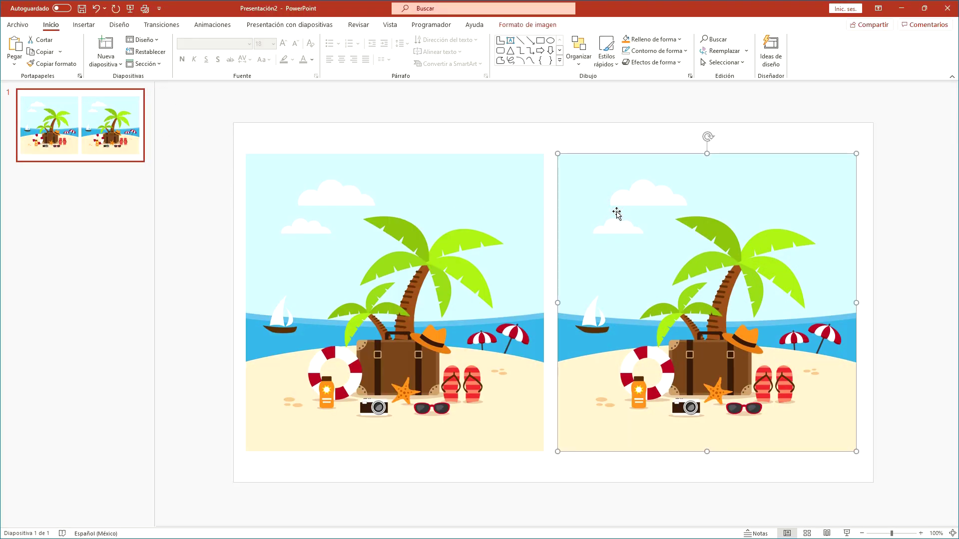
pyautogui.hotkey('ctrl', 'c')
pyautogui.hotkey('ctrl', 'v')
pyautogui.moveTo(616, 214)
pyautogui.mouseDown()
pyautogui.moveTo(584, 246)
pyautogui.moveTo(602, 258)
pyautogui.mouseUp()
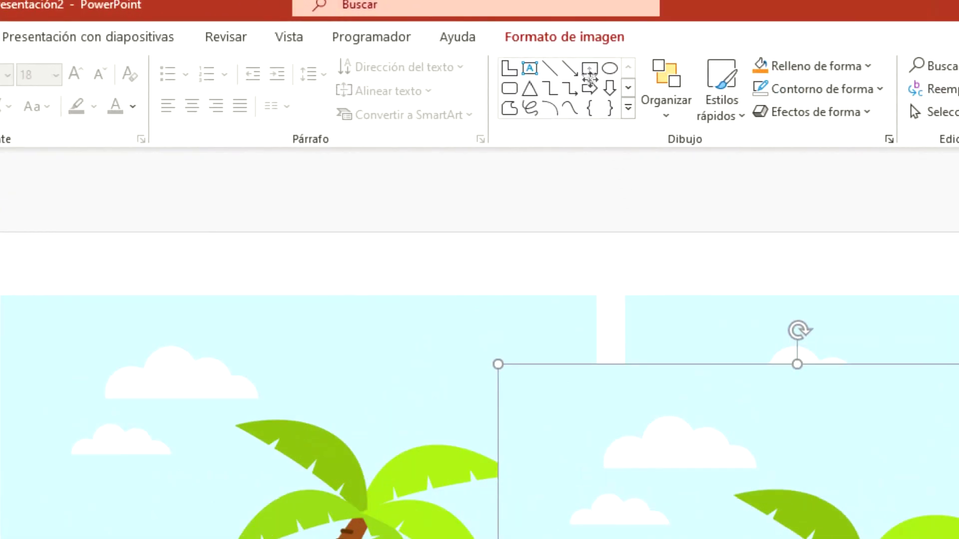
# Crop the copy down to a single cloud and place it in the right picture's sky
pyautogui.click(580, 43)
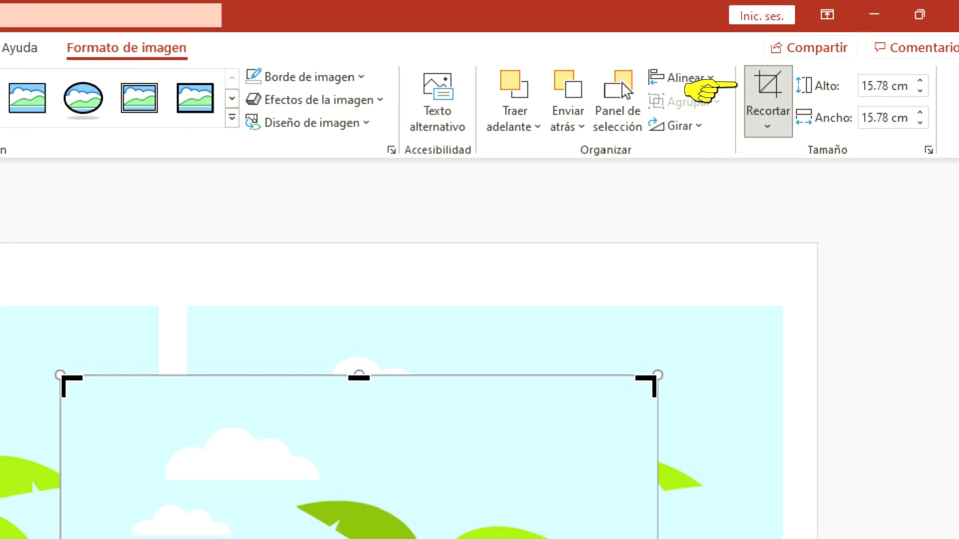
pyautogui.moveTo(792, 486); pyautogui.dragTo(586, 269)
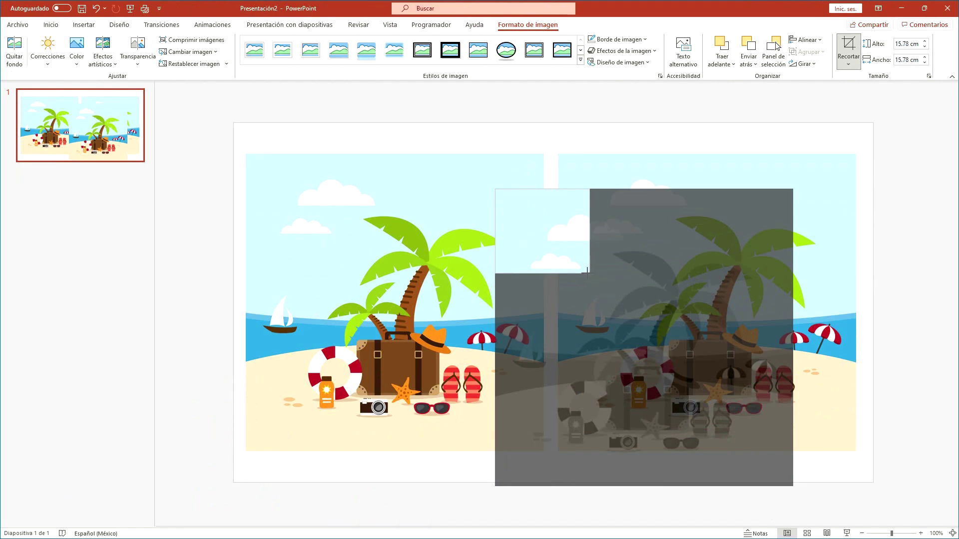
pyautogui.moveTo(586, 269); pyautogui.dragTo(584, 274)
pyautogui.moveTo(495, 189); pyautogui.dragTo(527, 249)
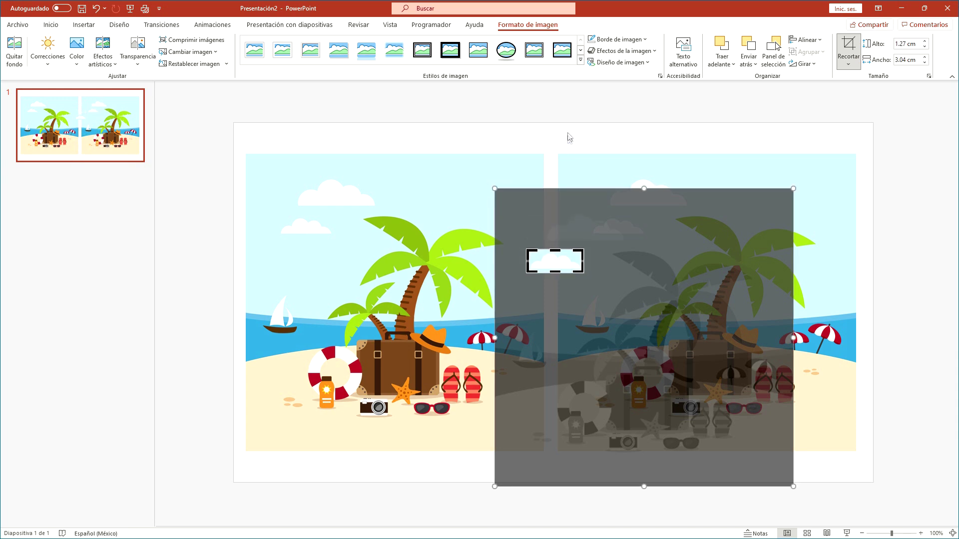
pyautogui.click(567, 138)
pyautogui.moveTo(553, 260)
pyautogui.mouseDown()
pyautogui.moveTo(609, 190)
pyautogui.moveTo(706, 171)
pyautogui.mouseUp()
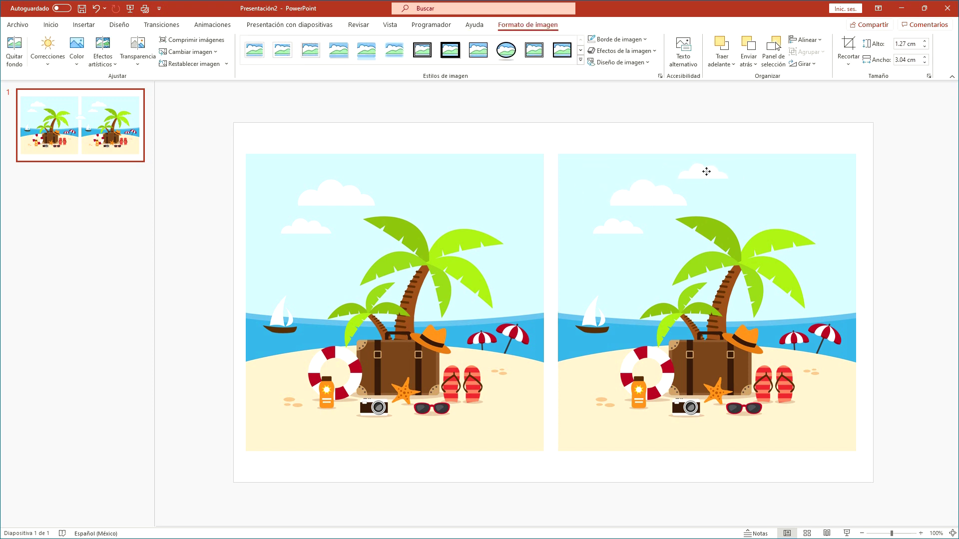
pyautogui.click(705, 142)
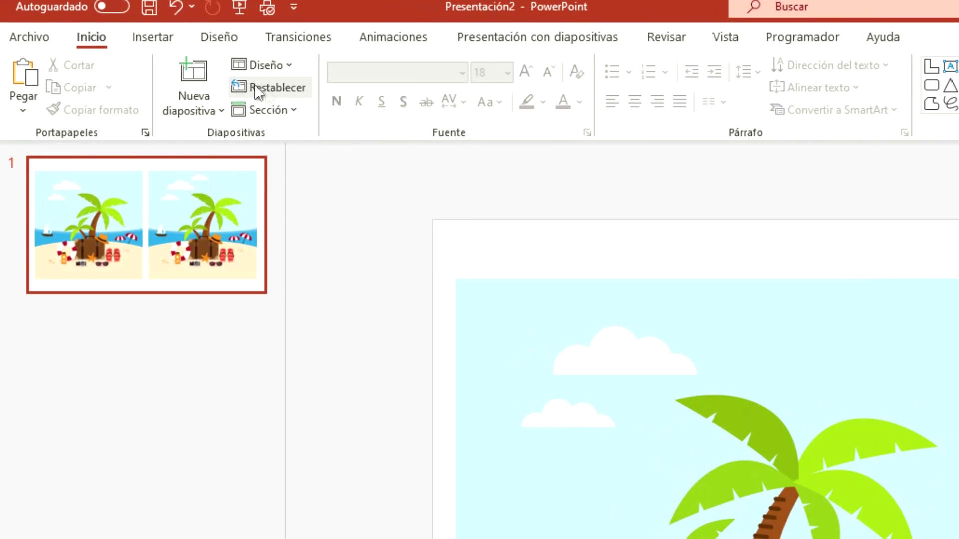
# Insert the SOL.png sun image from the computer onto the slide
pyautogui.click(166, 43)
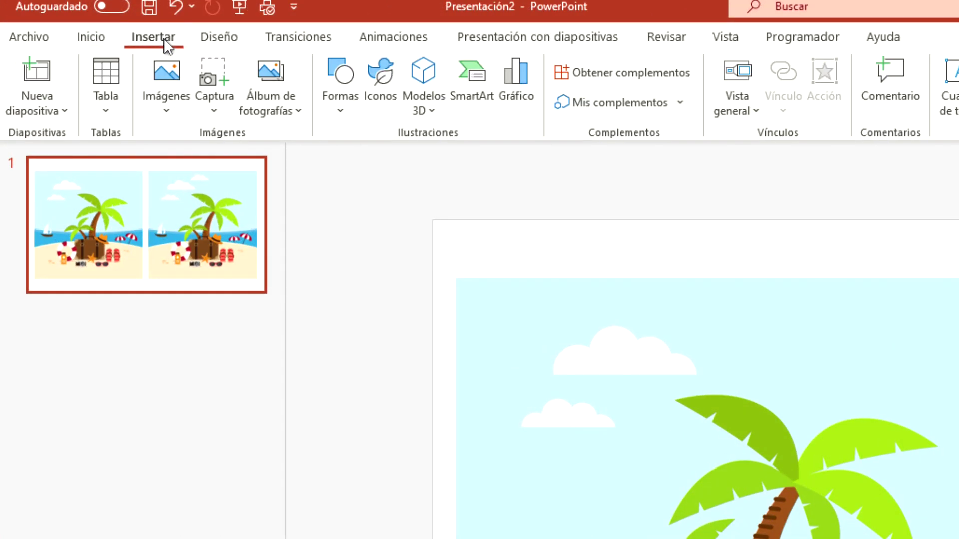
pyautogui.click(161, 82)
pyautogui.click(163, 87)
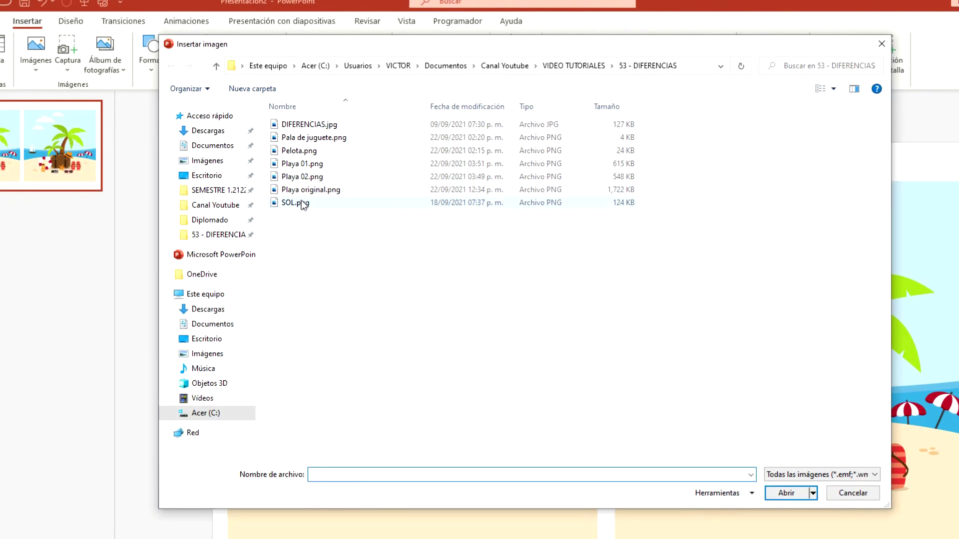
pyautogui.click(303, 204)
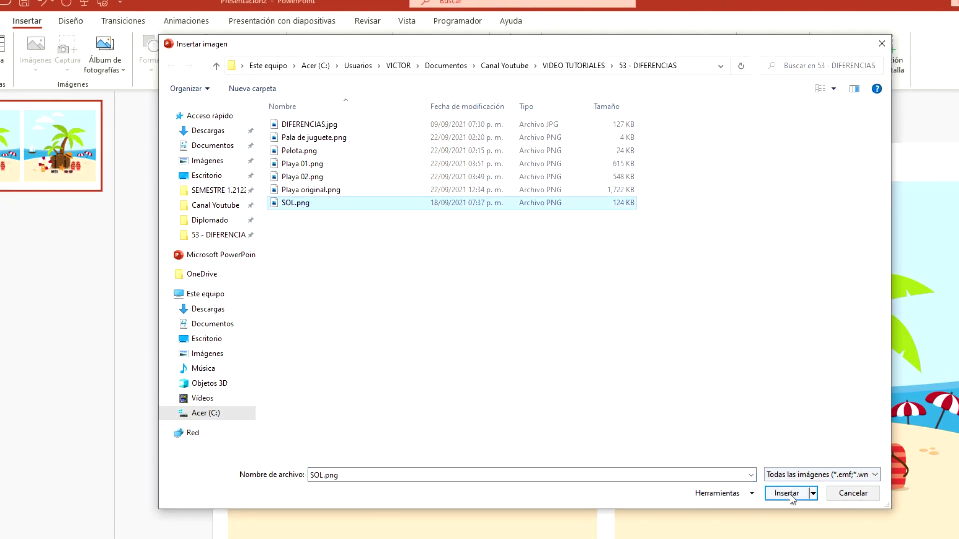
pyautogui.click(786, 493)
# Shrink the sun above the left palm tree and put a smaller copy in the right image's top-right corner
pyautogui.moveTo(713, 144); pyautogui.dragTo(502, 344)
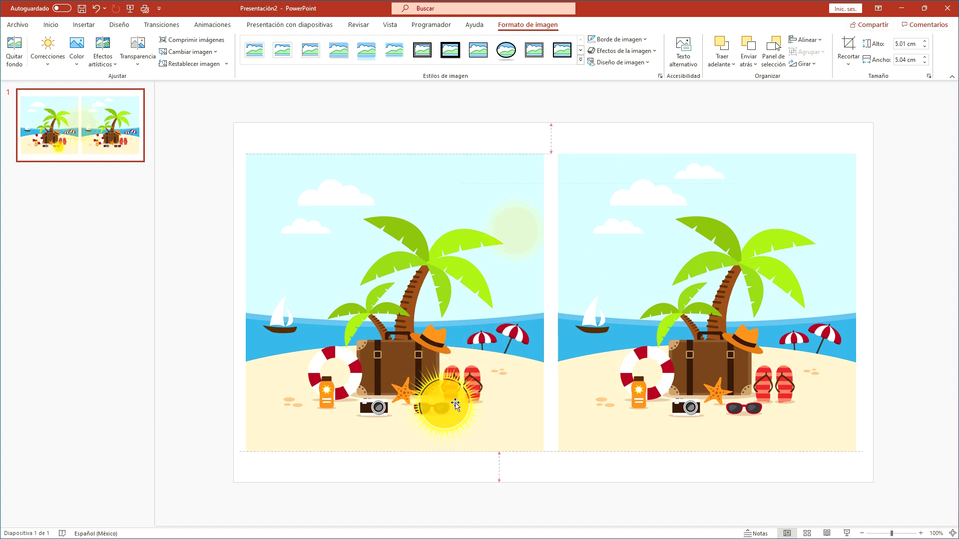
pyautogui.moveTo(469, 385); pyautogui.dragTo(509, 187)
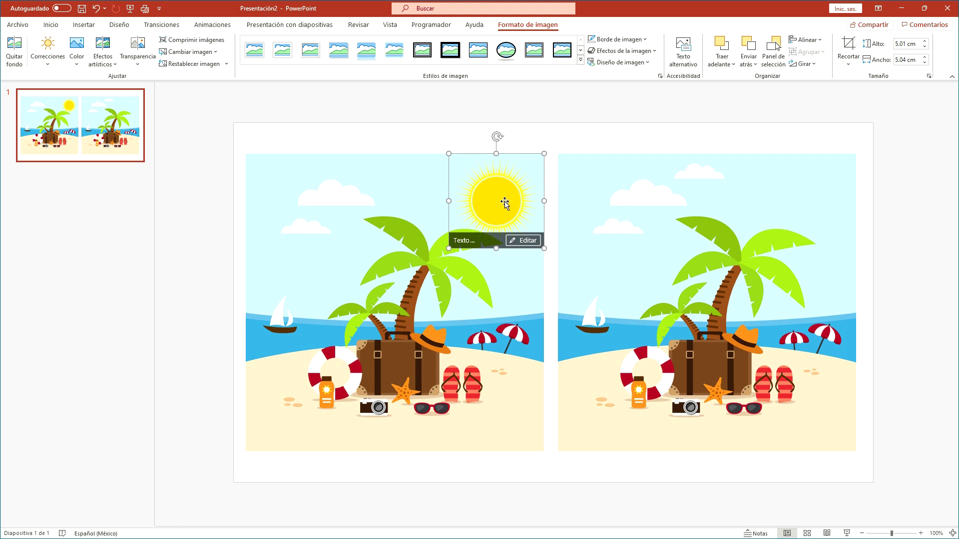
pyautogui.moveTo(505, 202); pyautogui.dragTo(810, 201)
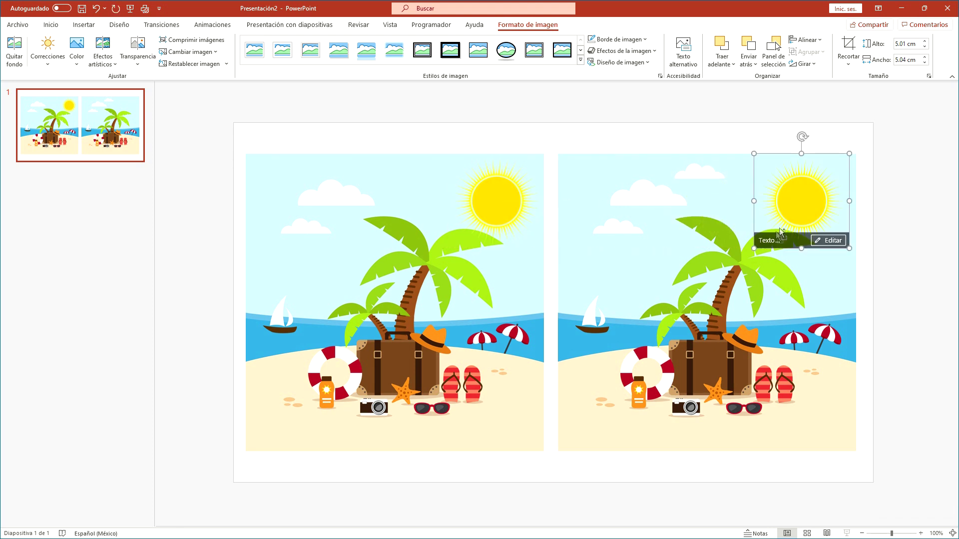
pyautogui.moveTo(753, 248); pyautogui.dragTo(786, 215)
pyautogui.press('Escape')
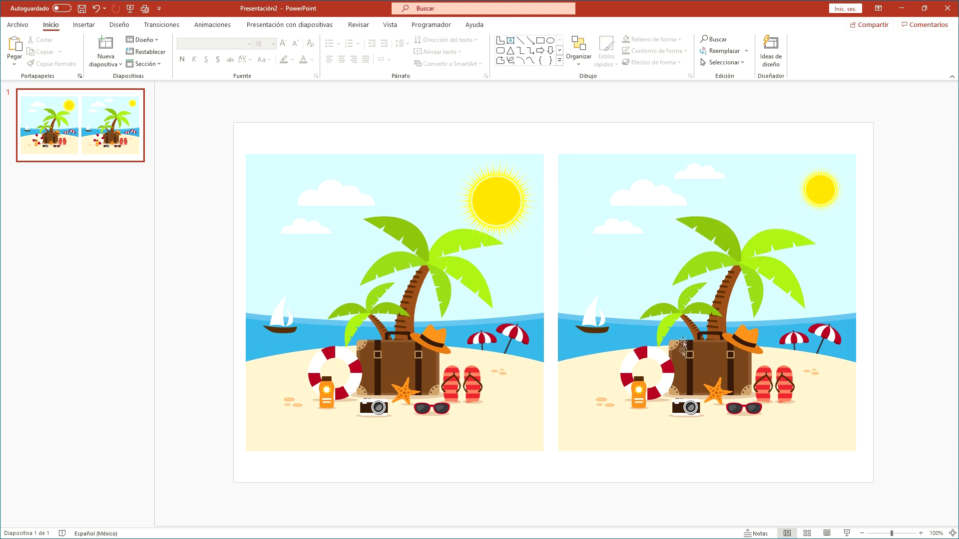
# Draw a rectangle over the sun icon on the left picture's sunscreen bottle
pyautogui.click(354, 413)
pyautogui.scroll(5, 337, 413)
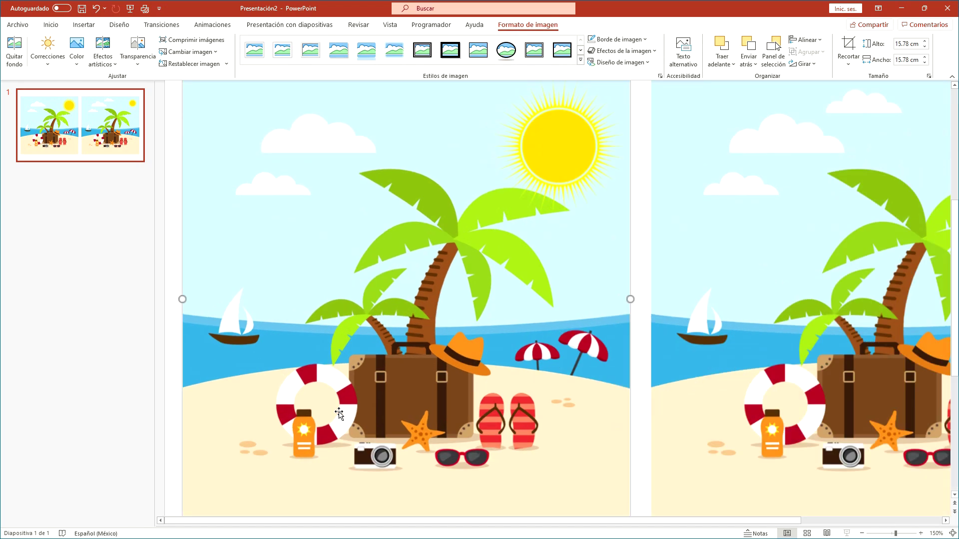
pyautogui.scroll(5, 339, 413)
pyautogui.scroll(-2, 338, 414)
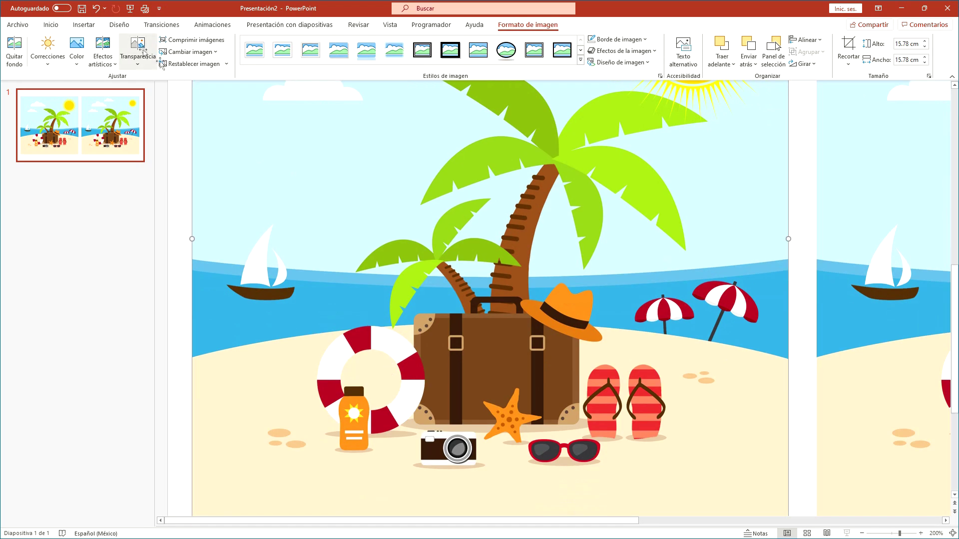
pyautogui.click(79, 25)
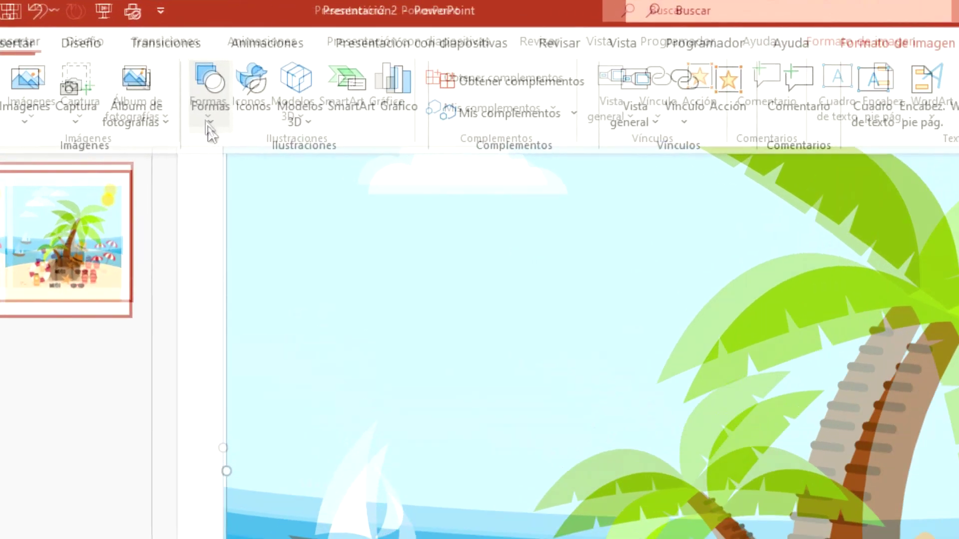
pyautogui.click(182, 68)
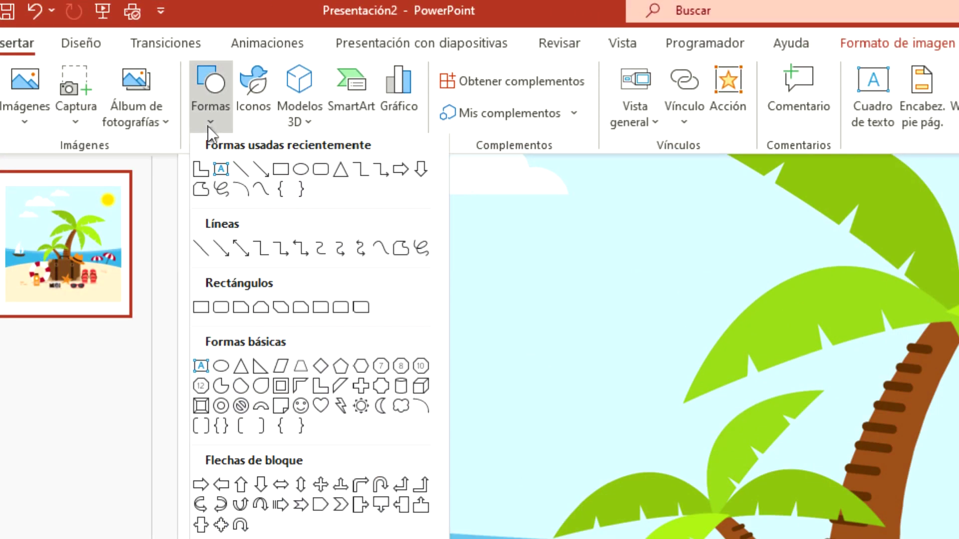
pyautogui.click(280, 175)
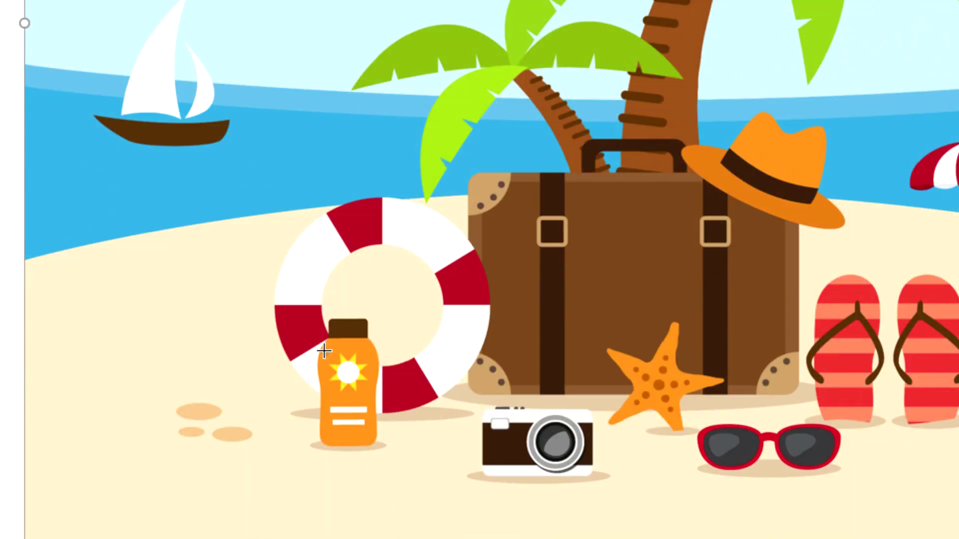
pyautogui.moveTo(323, 351); pyautogui.dragTo(373, 395)
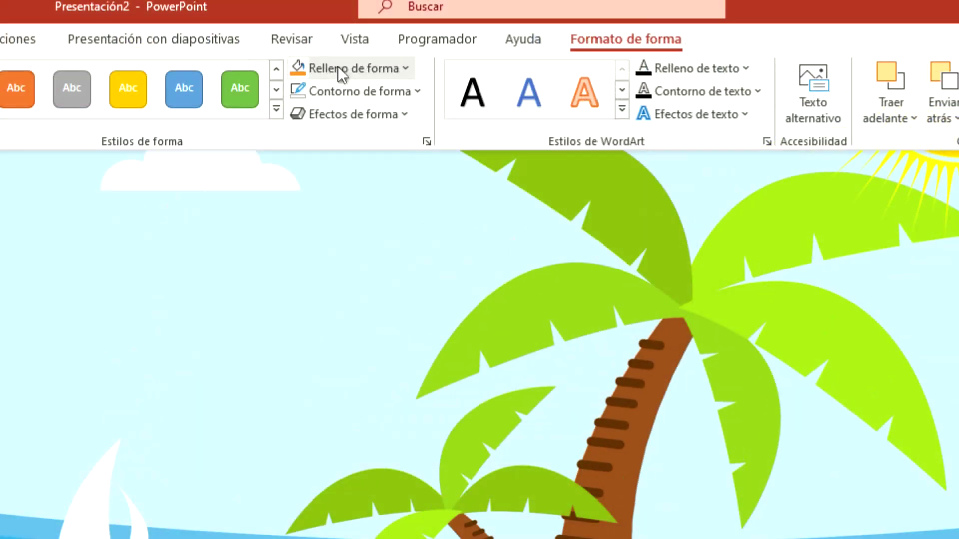
# Fill the rectangle with the bottle's orange using the eyedropper
pyautogui.click(356, 92)
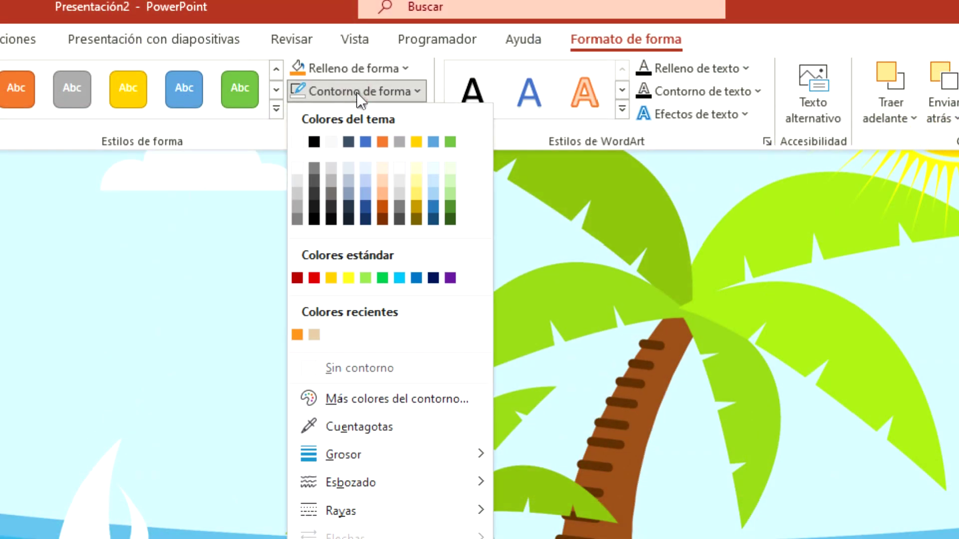
pyautogui.click(357, 91)
pyautogui.click(341, 75)
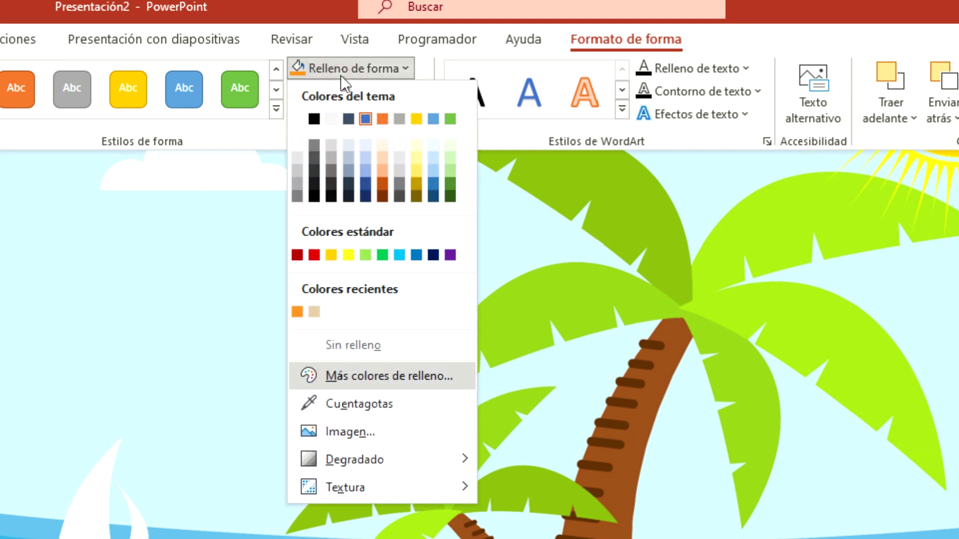
pyautogui.click(353, 404)
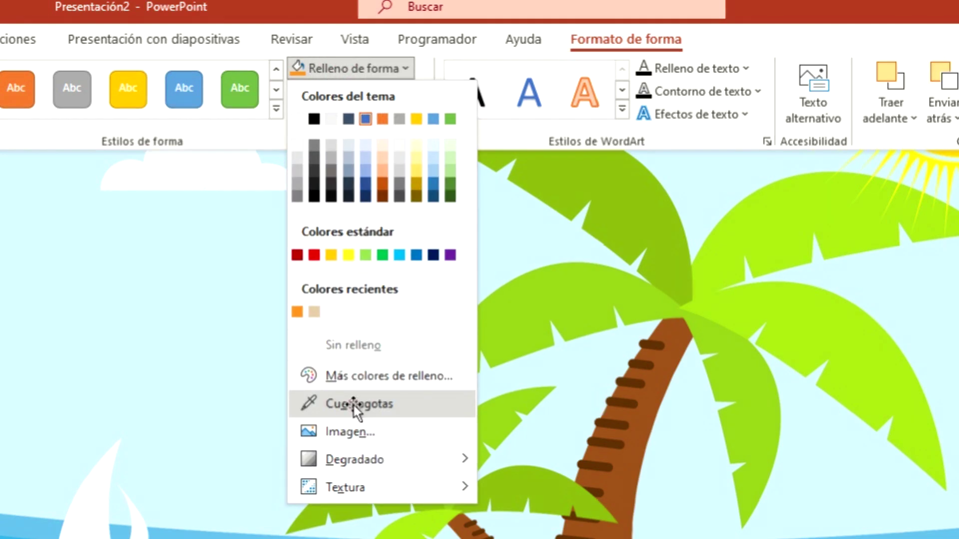
pyautogui.click(353, 404)
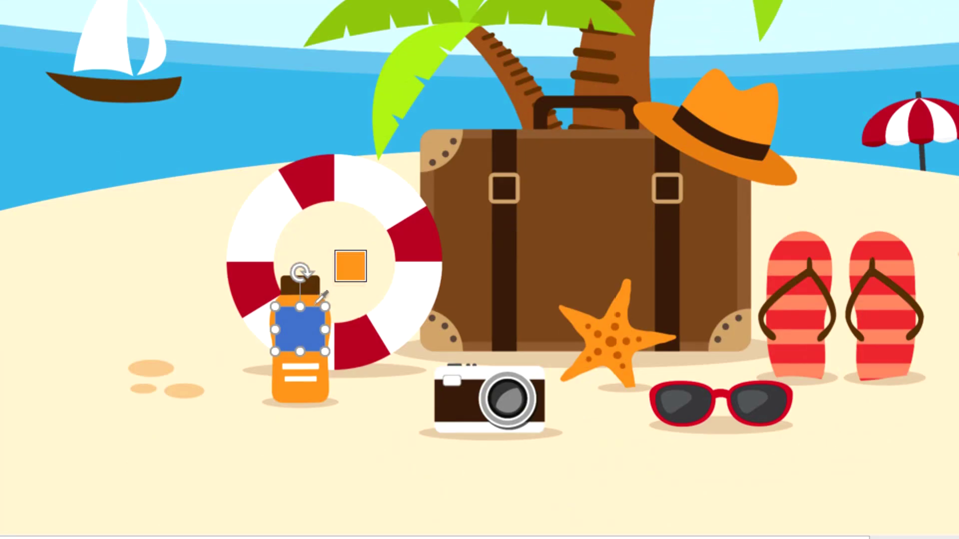
pyautogui.click(310, 303)
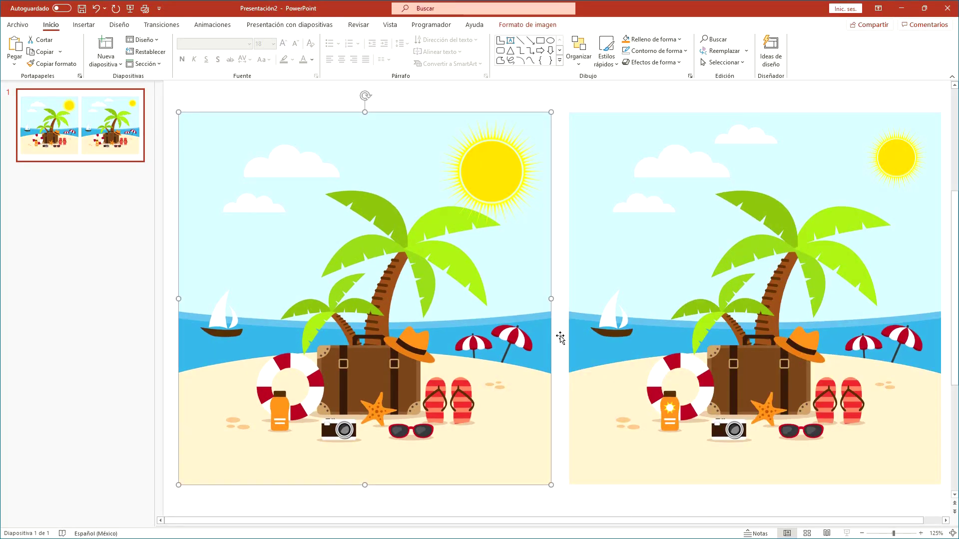
# Insert Pala de juguete.png from the computer, enlarge it and place it on the sand
pyautogui.scroll(-2, 560, 338)
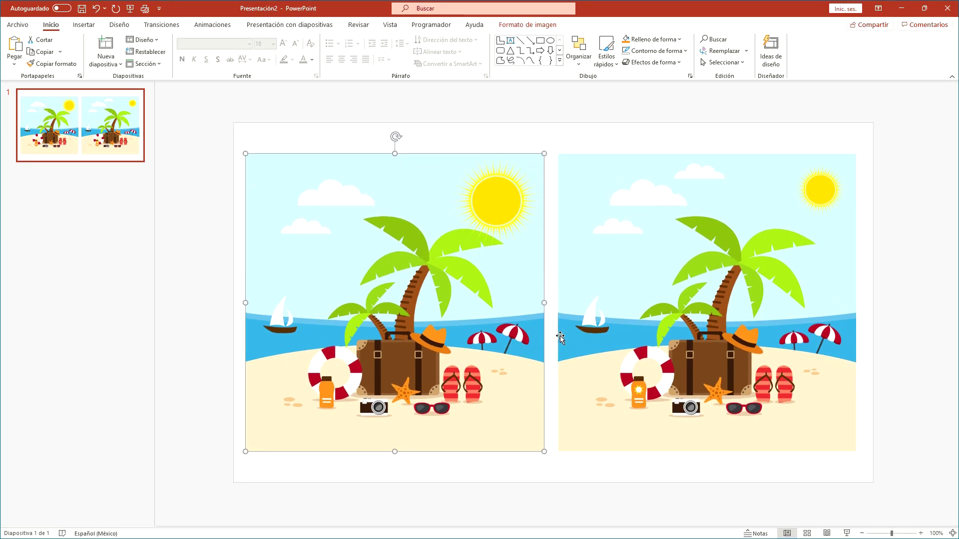
pyautogui.click(84, 26)
pyautogui.click(91, 49)
pyautogui.click(112, 94)
pyautogui.doubleClick(310, 120)
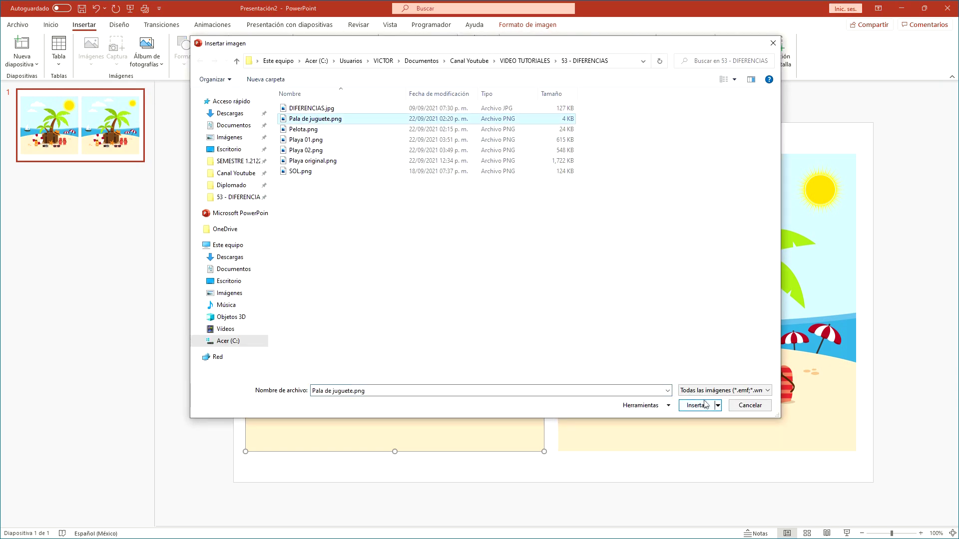
pyautogui.moveTo(560, 308)
pyautogui.mouseDown()
pyautogui.moveTo(589, 339)
pyautogui.moveTo(486, 416)
pyautogui.moveTo(796, 415)
pyautogui.mouseUp()
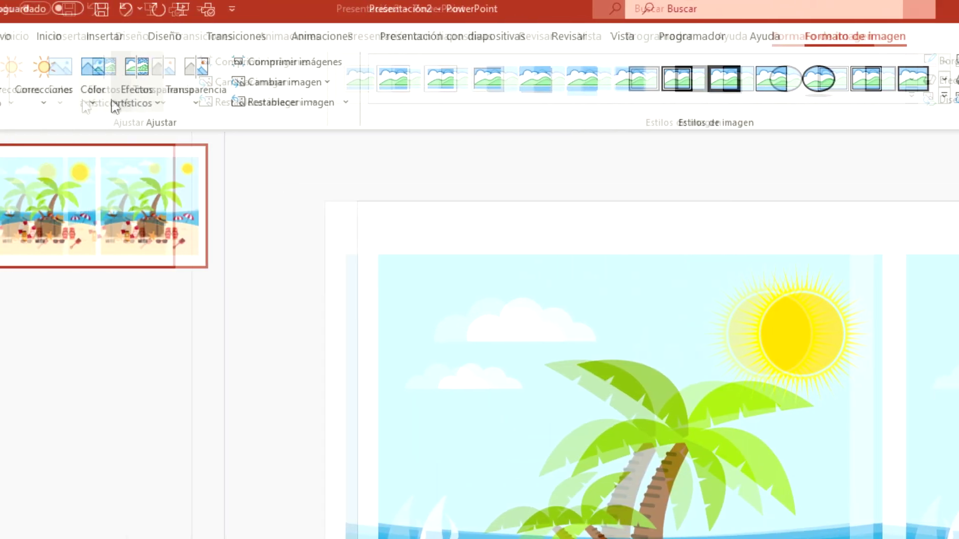
# Recolour the right picture's shovel blue
pyautogui.click(131, 103)
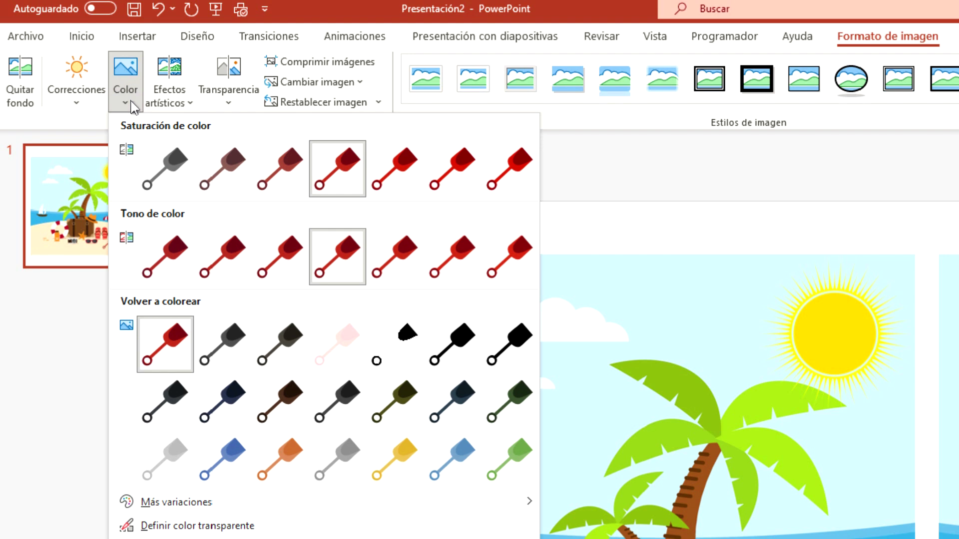
pyautogui.click(227, 472)
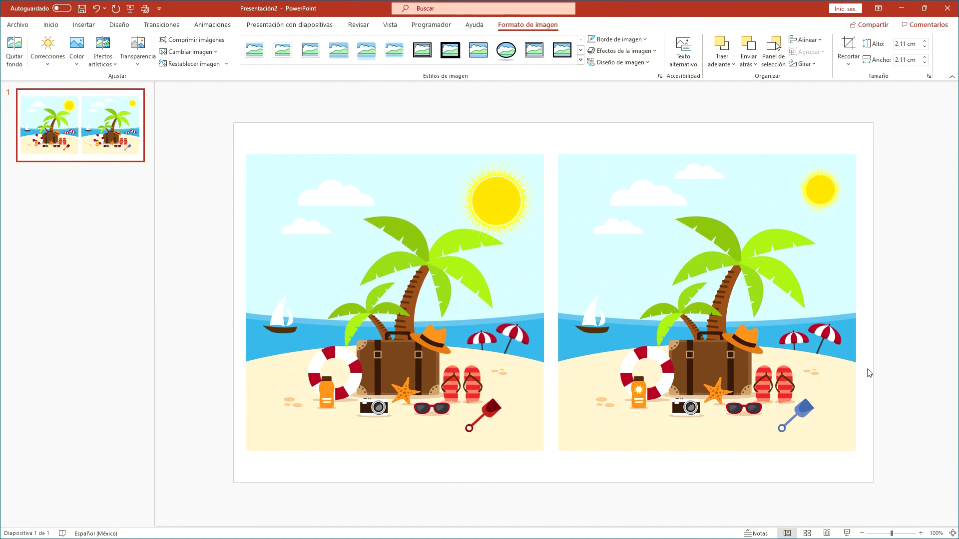
pyautogui.click(869, 373)
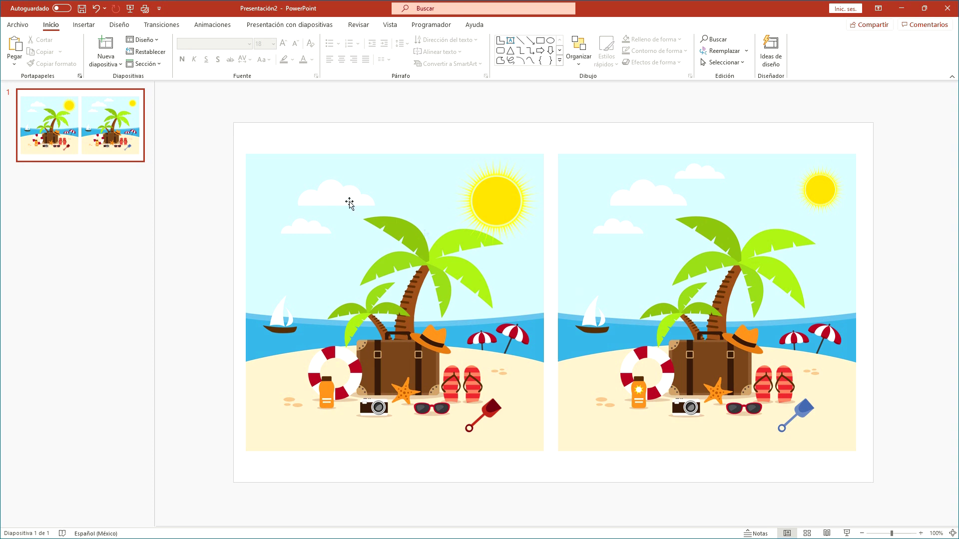
# Undo to restore the beach balls, then rotate the left ball so its valve sits lower right
pyautogui.hotkey('ctrl', 'z')
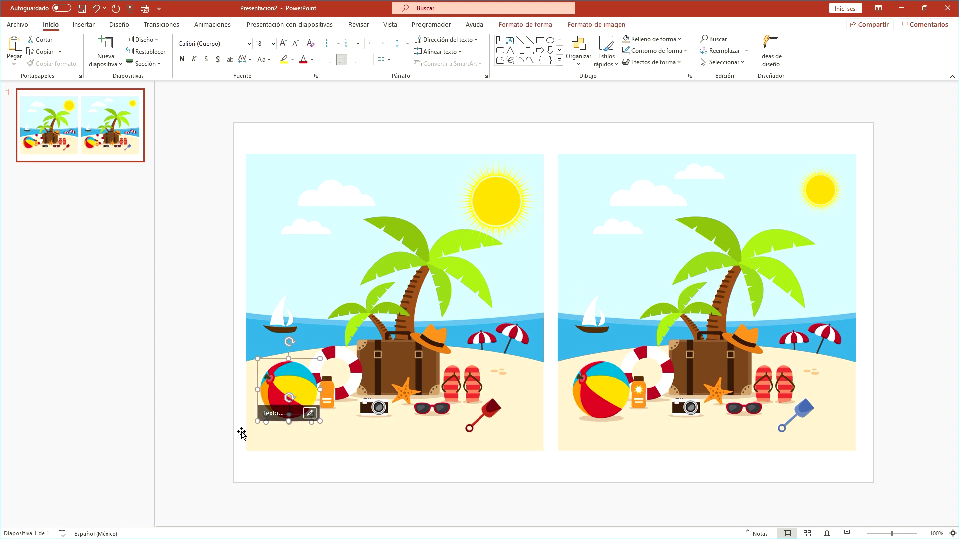
pyautogui.click(203, 451)
pyautogui.click(276, 394)
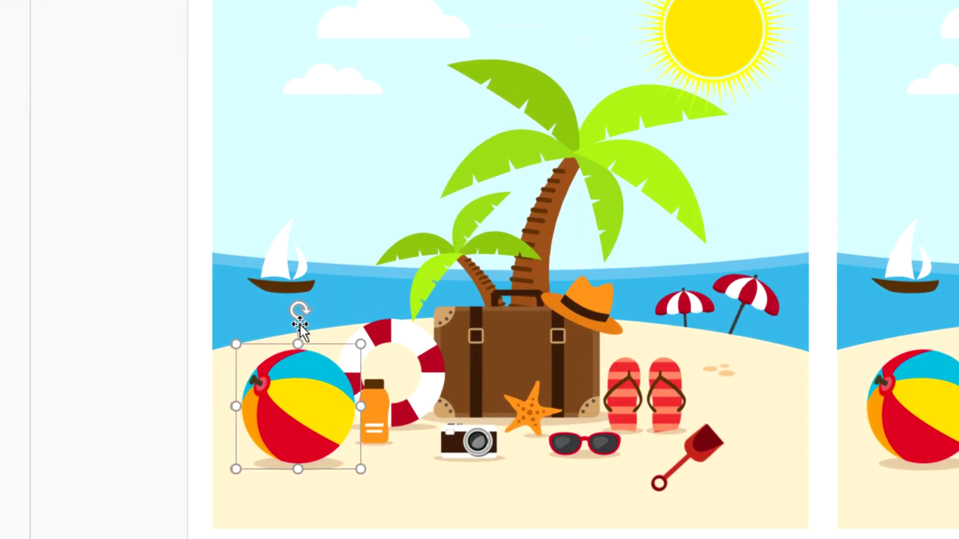
pyautogui.moveTo(299, 312); pyautogui.dragTo(408, 474)
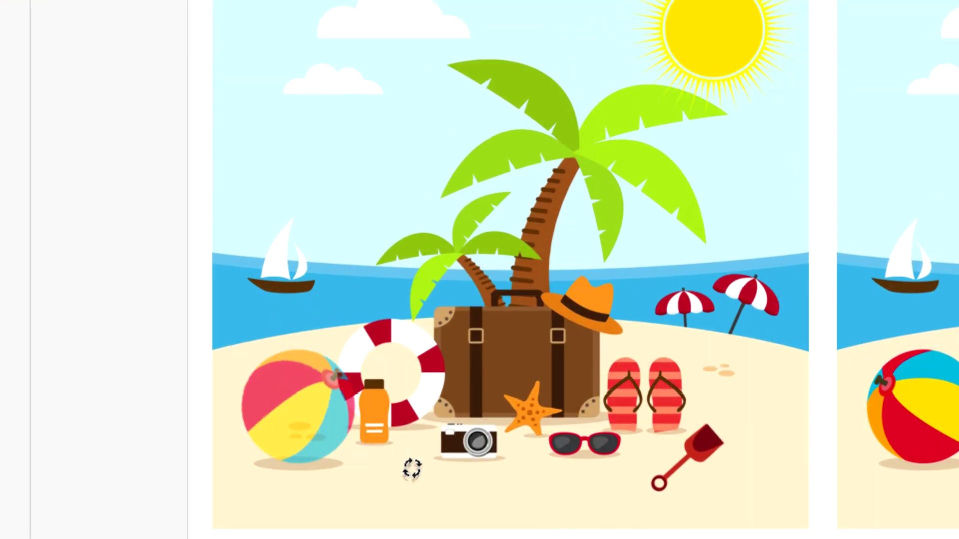
pyautogui.moveTo(408, 475); pyautogui.dragTo(409, 534)
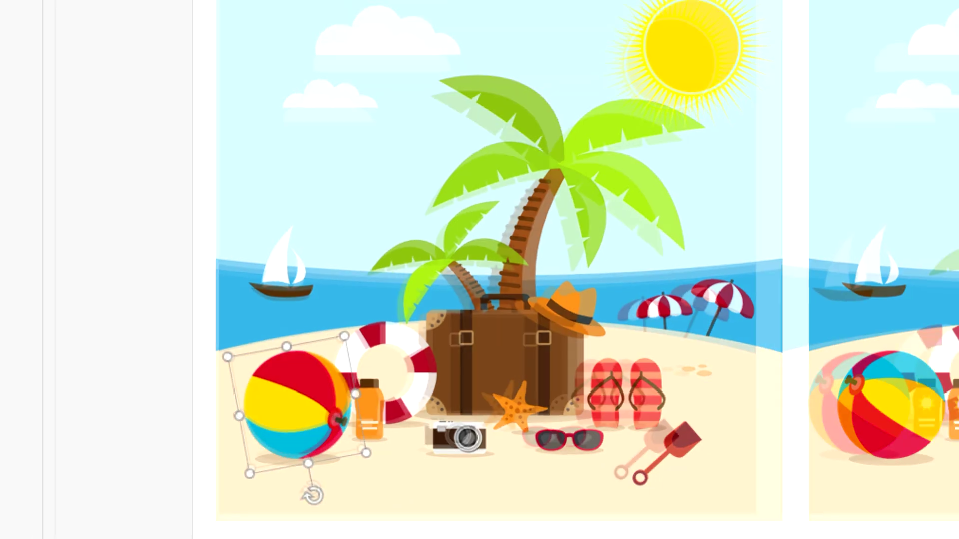
pyautogui.click(310, 501)
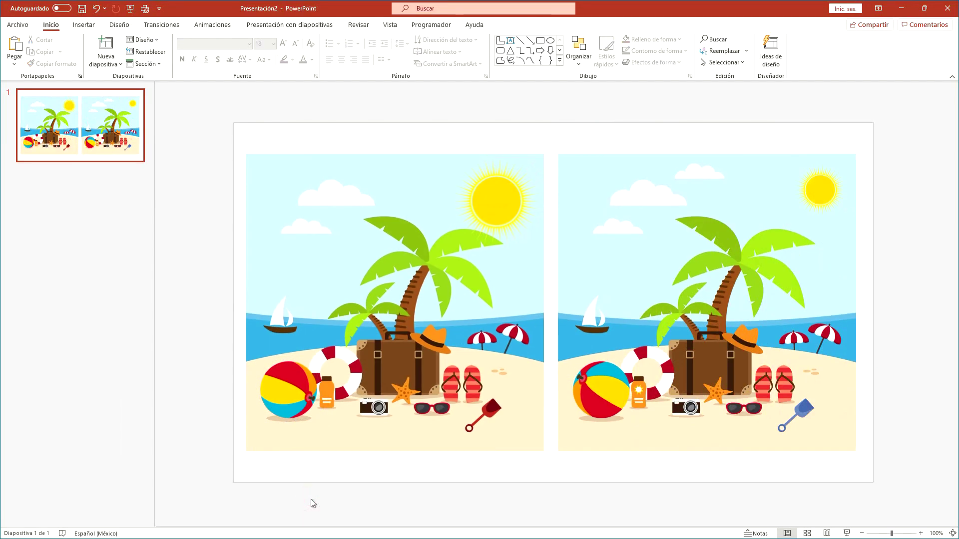